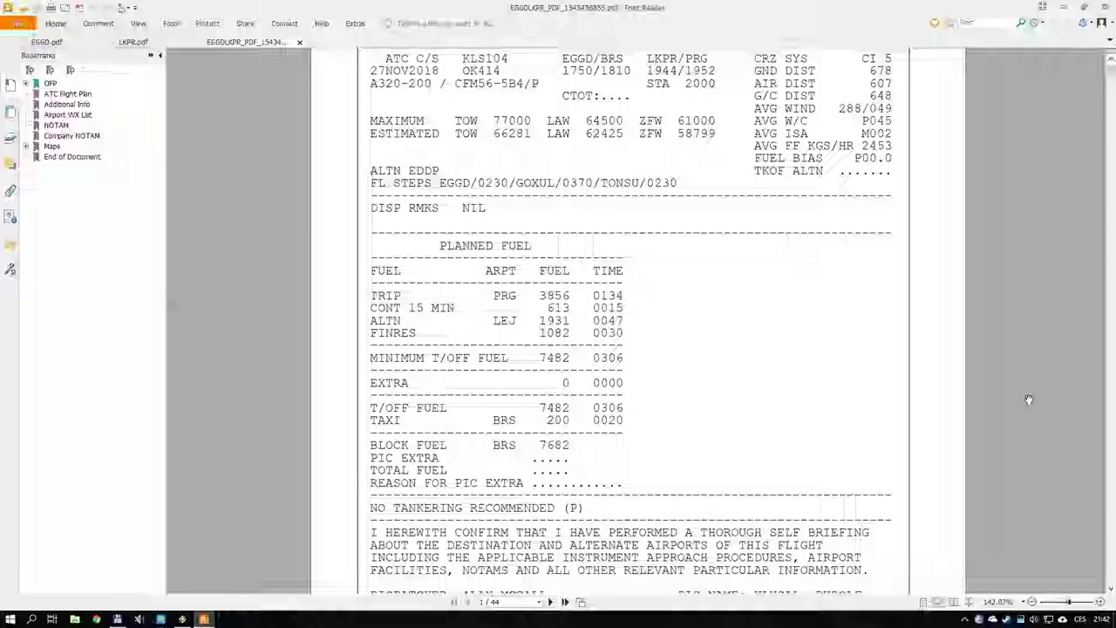
# Review the routing on page 2 of the flight plan PDF, highlighting the full route from EGGD/27 to LKPR/06.
pyautogui.scroll(-10, 1028, 397)
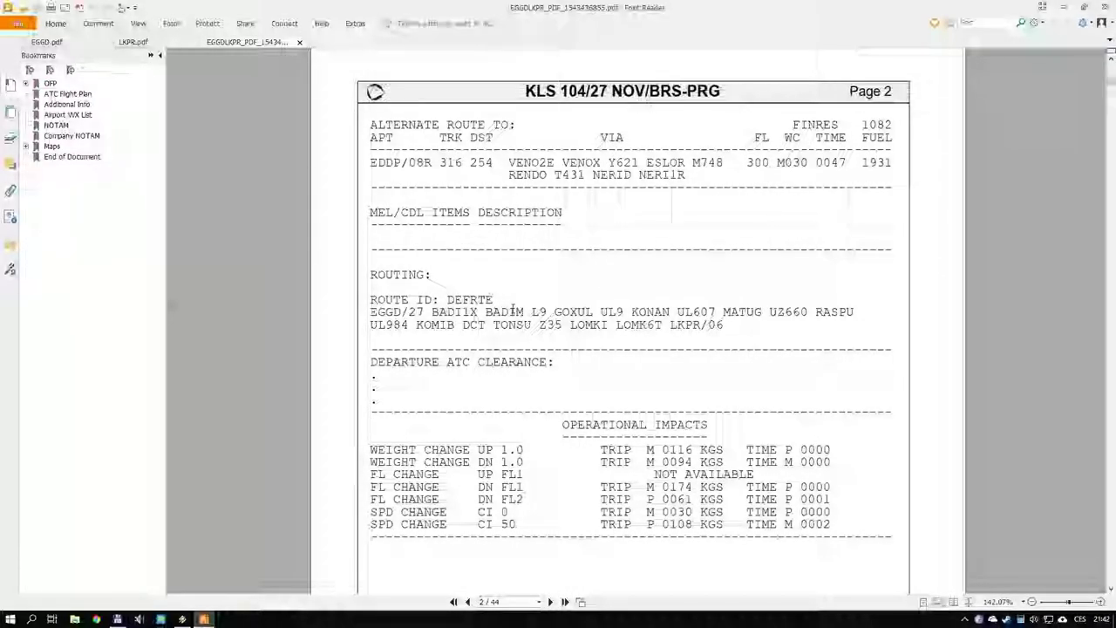
pyautogui.moveTo(370, 306); pyautogui.dragTo(729, 331)
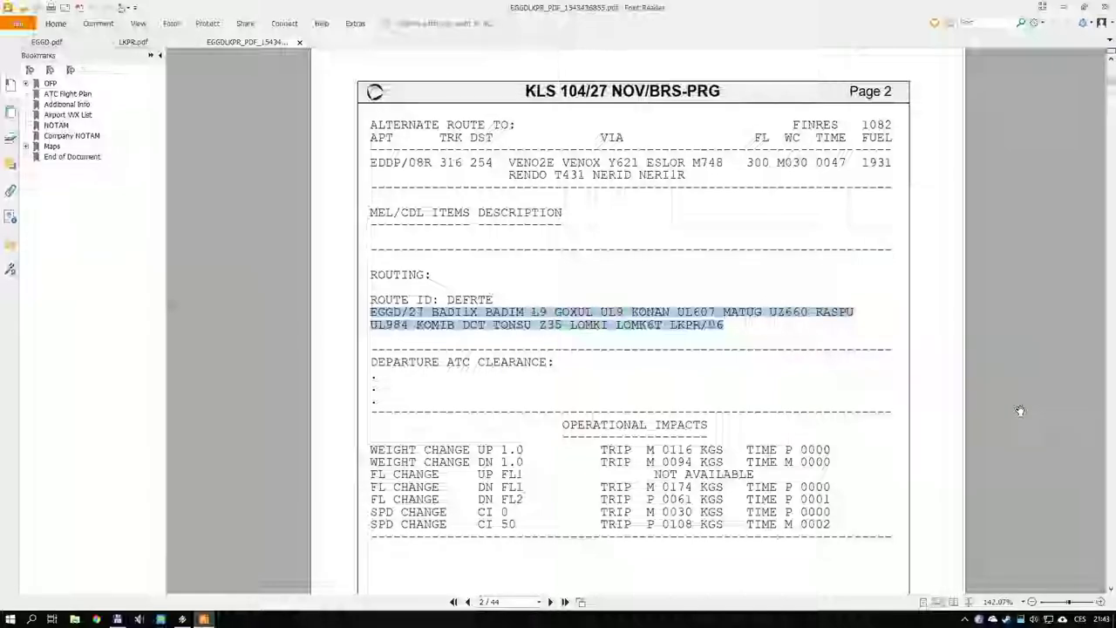
pyautogui.scroll(-3, 1020, 411)
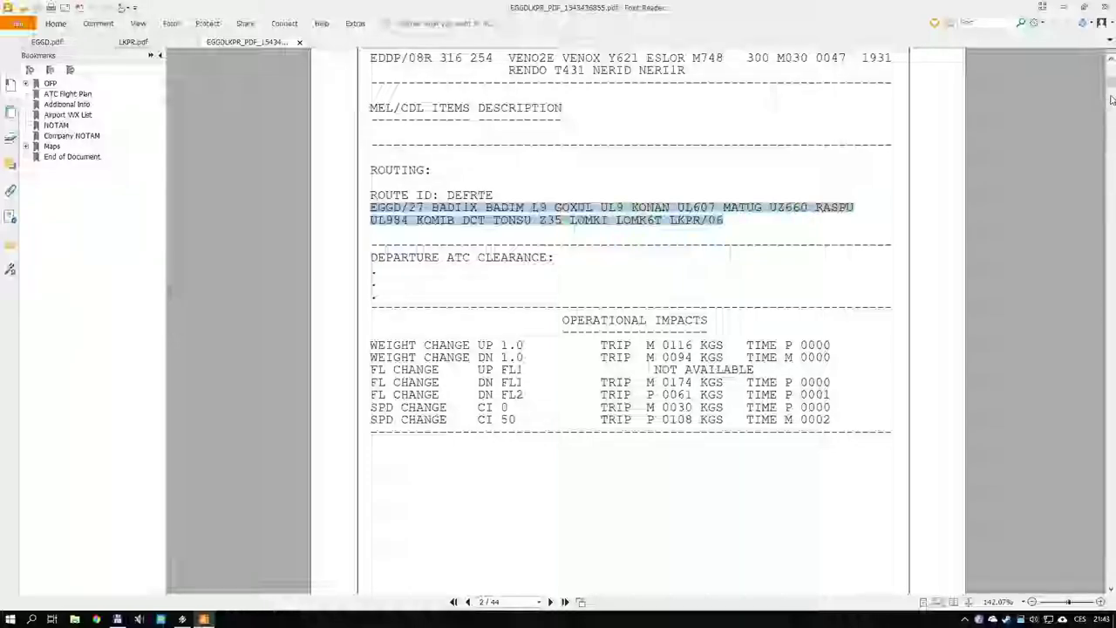
pyautogui.scroll(10, 1109, 102)
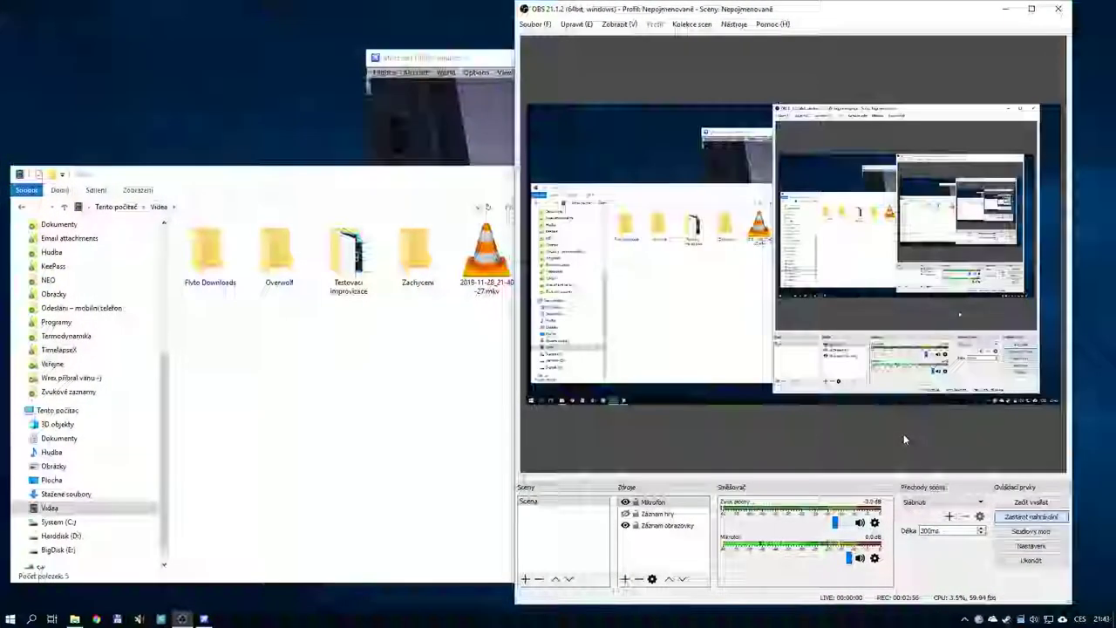
# Switch to Microsoft Flight Simulator X, change the weather option to user-defined weather and open its customization.
pyautogui.click(467, 122)
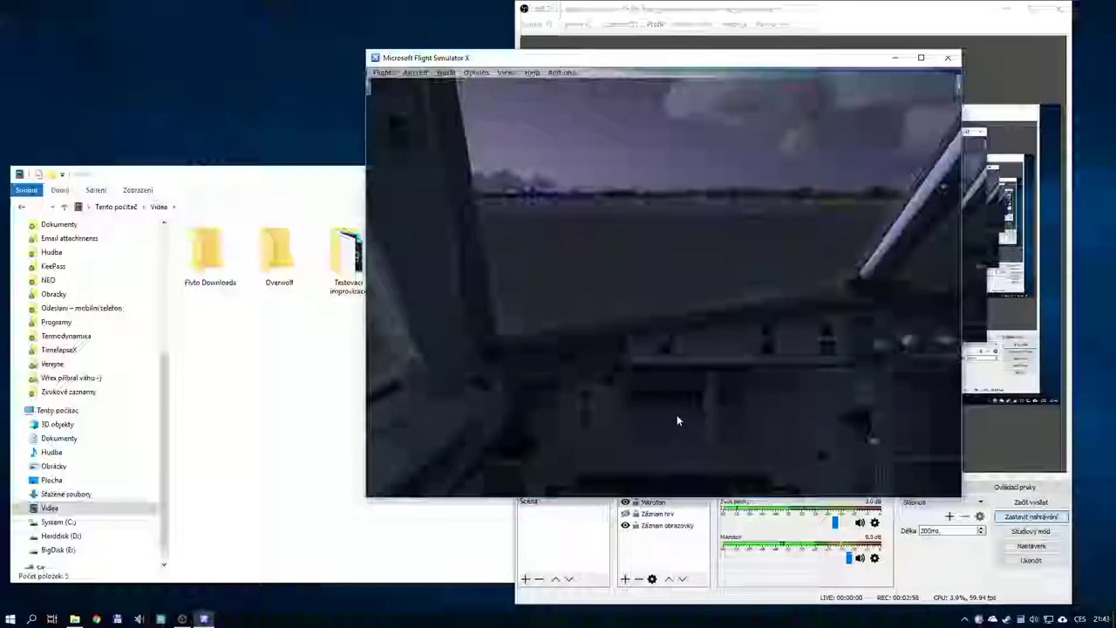
pyautogui.press('p')
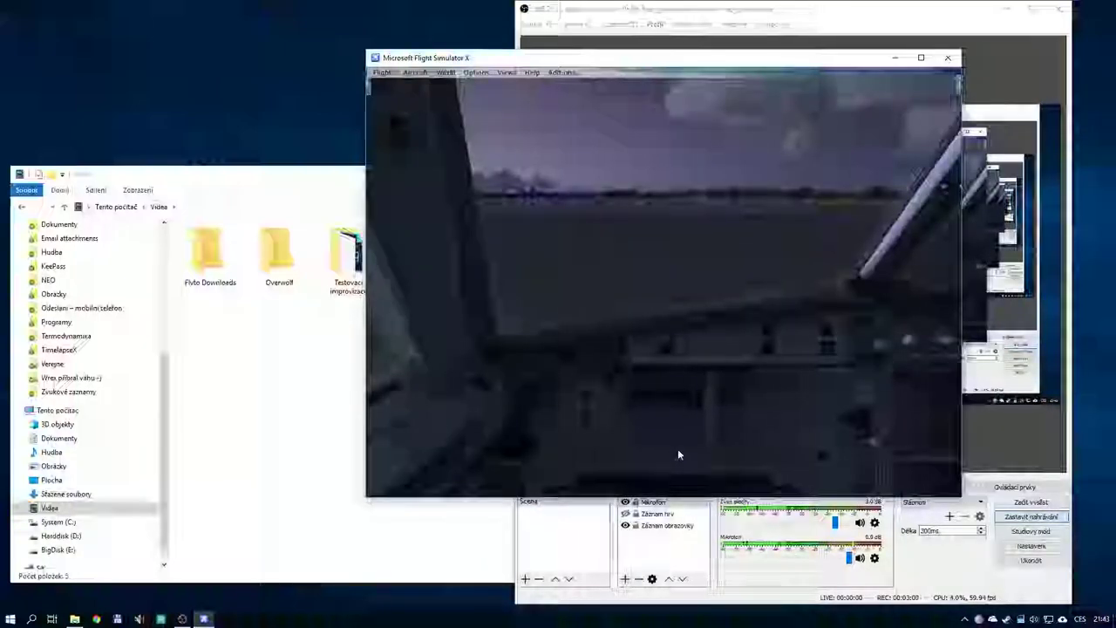
pyautogui.click(446, 72)
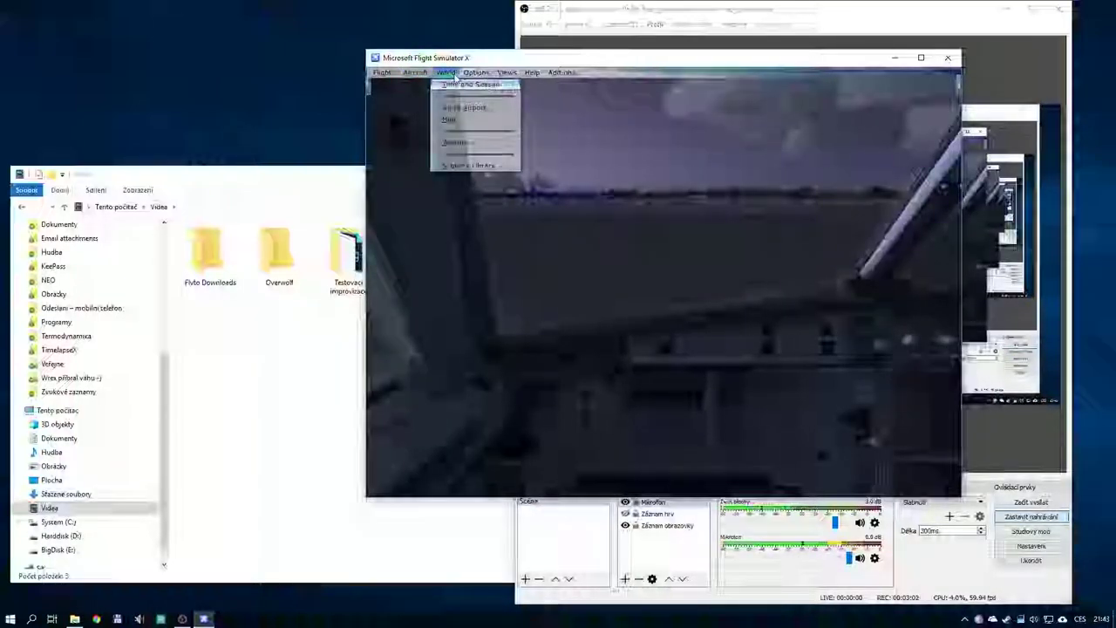
pyautogui.click(456, 143)
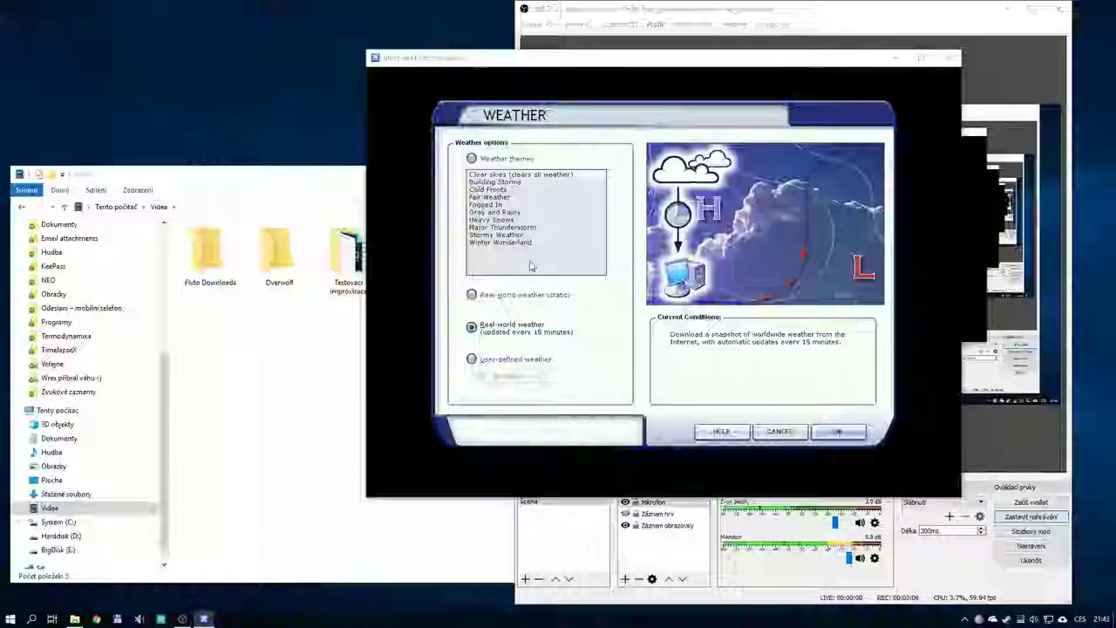
pyautogui.click(539, 360)
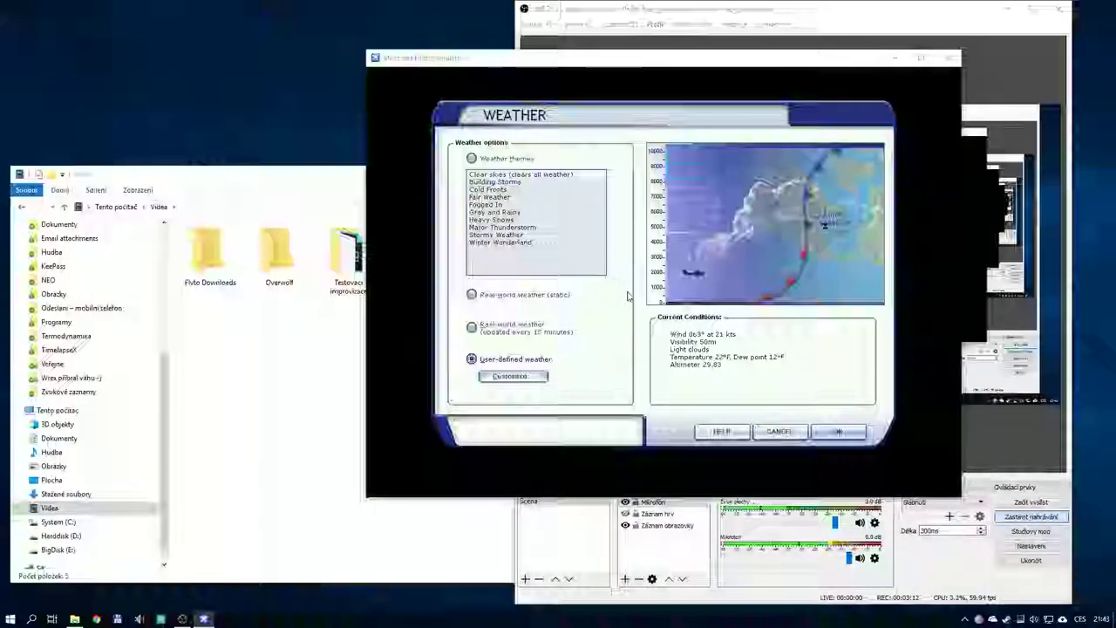
pyautogui.click(509, 377)
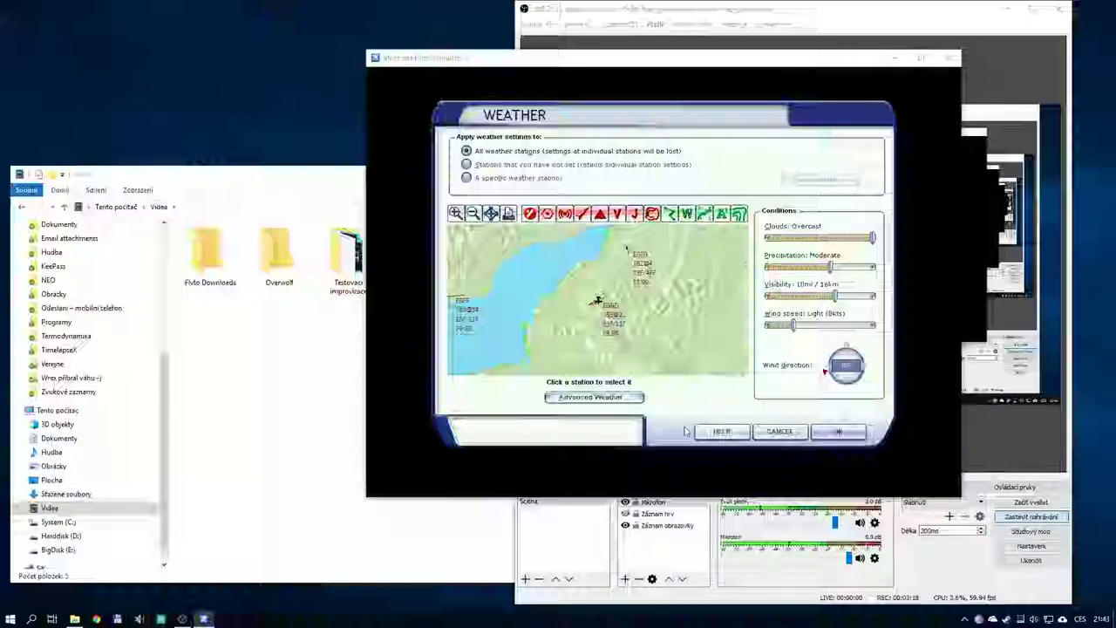
# Set the conditions for all weather stations to clear clouds, no precipitation, 1/16 mi visibility and no wind.
pyautogui.click(595, 397)
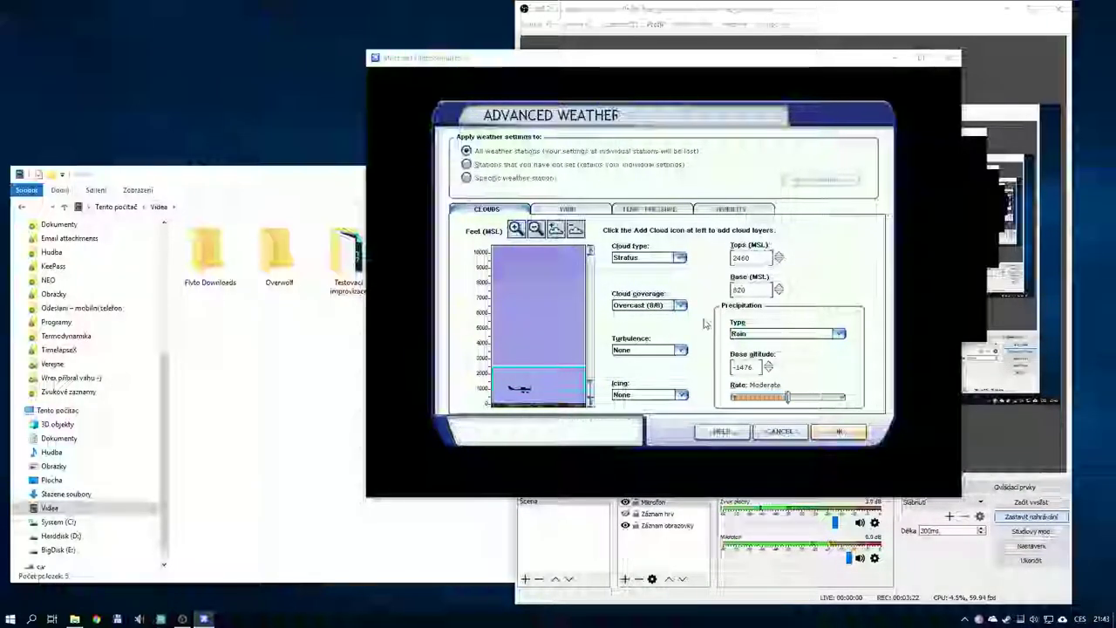
pyautogui.press('Escape')
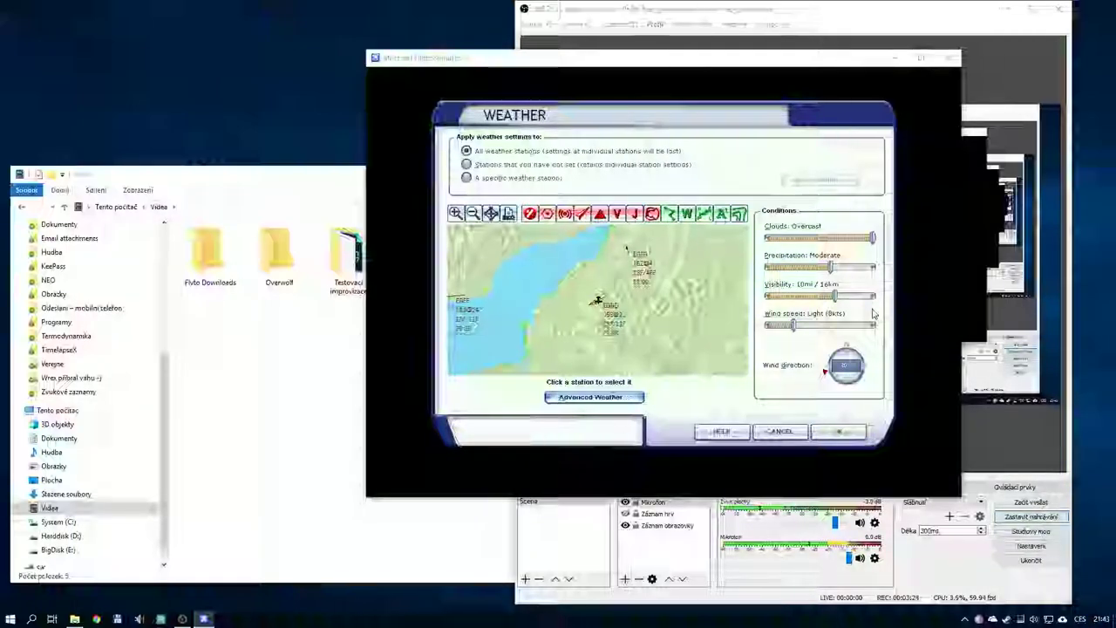
pyautogui.moveTo(792, 325); pyautogui.dragTo(767, 325)
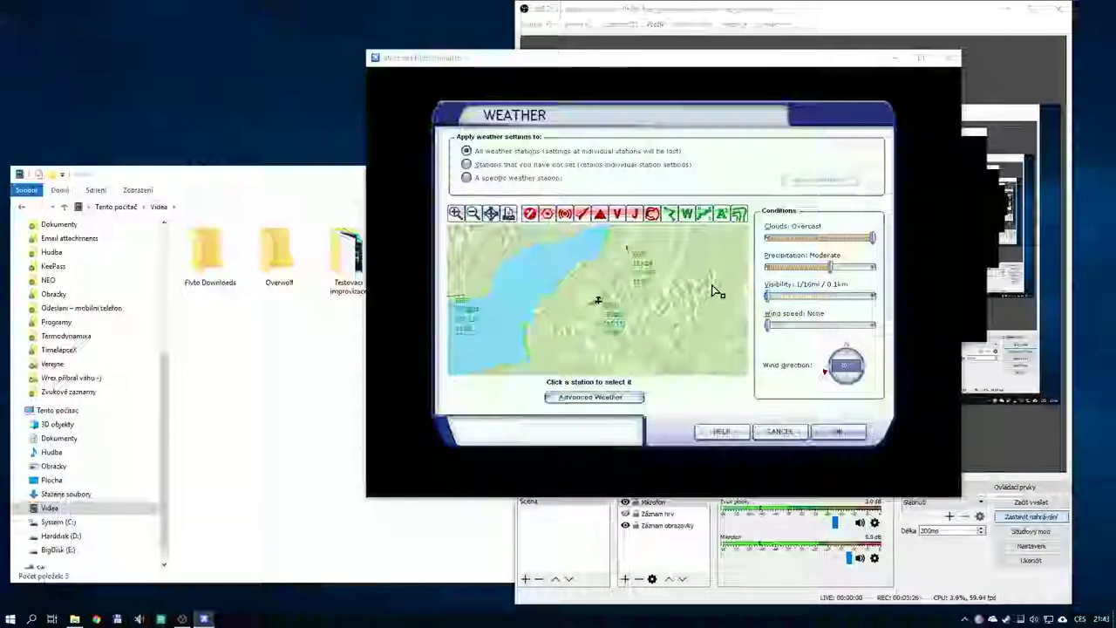
pyautogui.moveTo(872, 238); pyautogui.dragTo(767, 237)
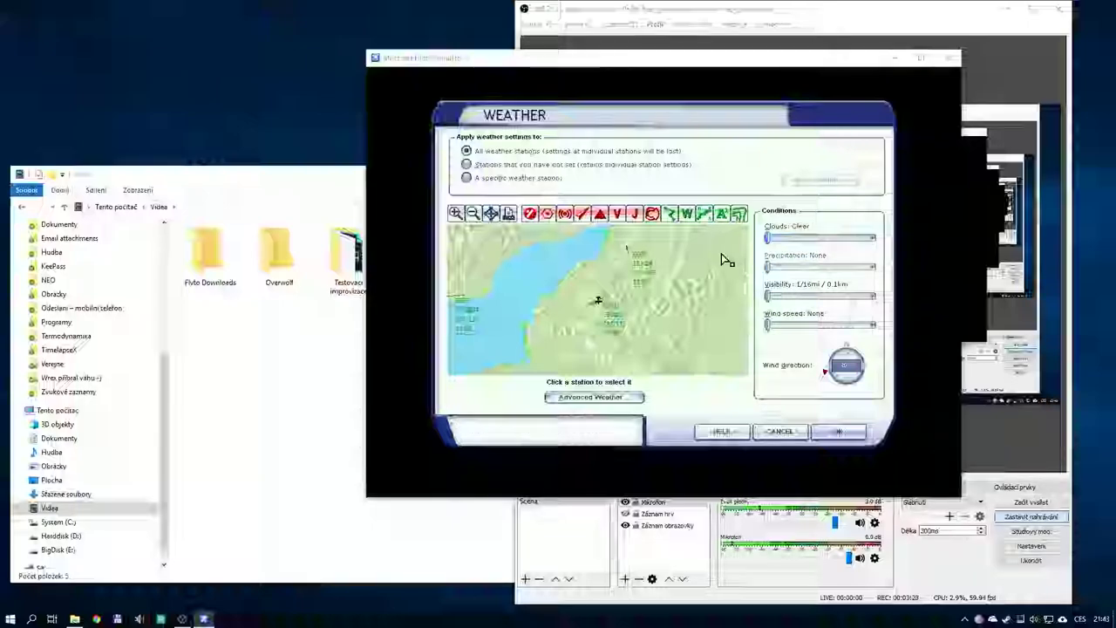
# In the advanced weather settings, add a cloud layer with its base at 250 ft and tops at 6250 ft.
pyautogui.click(593, 397)
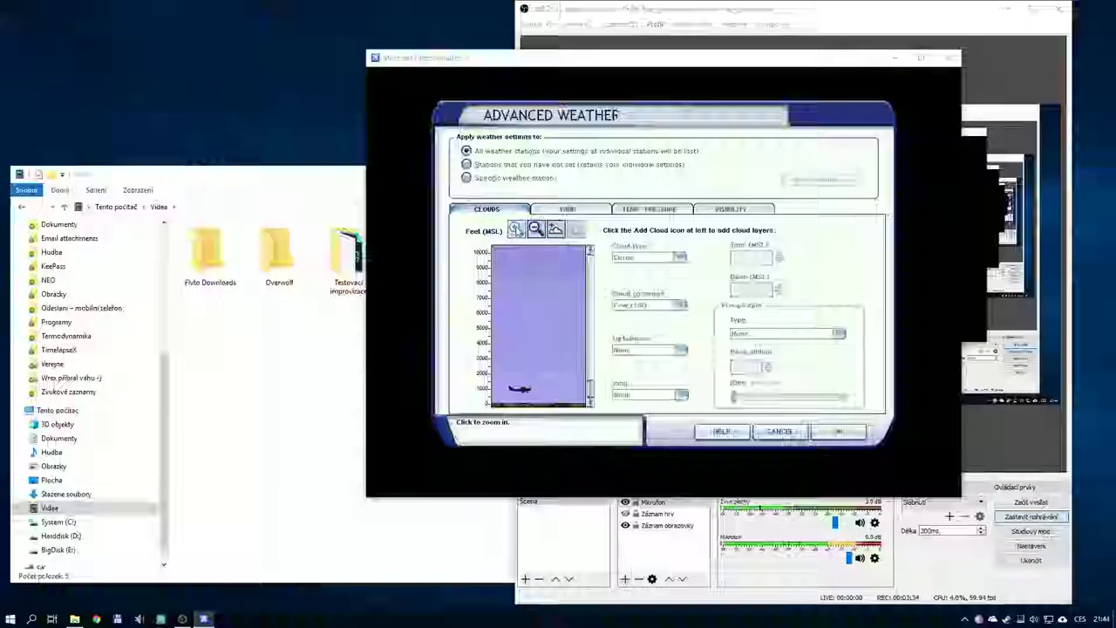
pyautogui.click(515, 229)
pyautogui.scroll(3, 590, 375)
pyautogui.moveTo(590, 375); pyautogui.dragTo(590, 394)
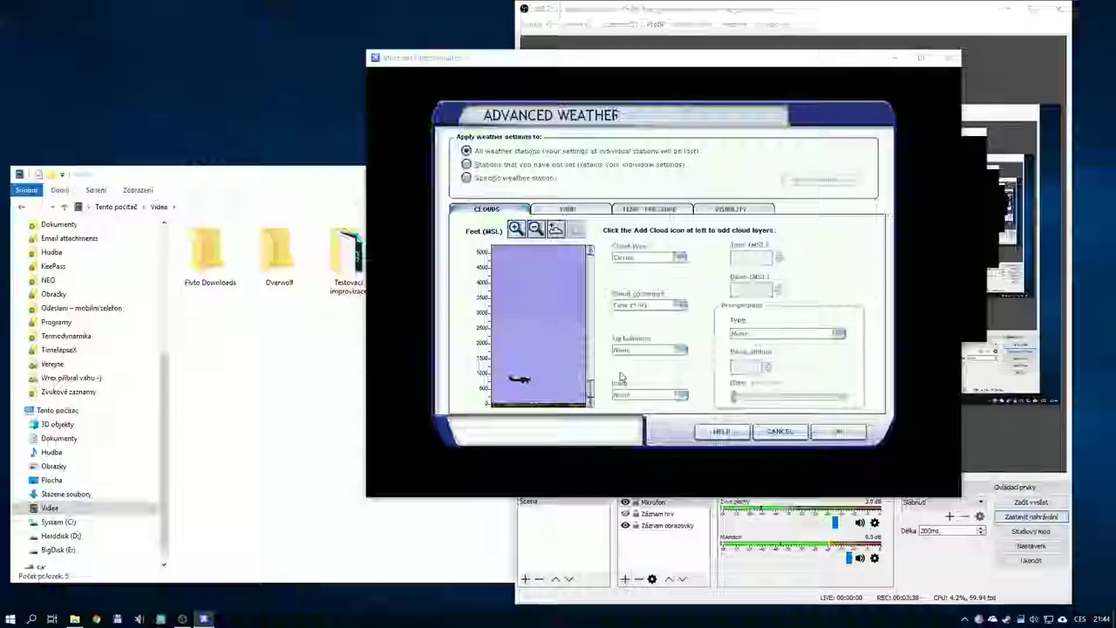
pyautogui.click(516, 229)
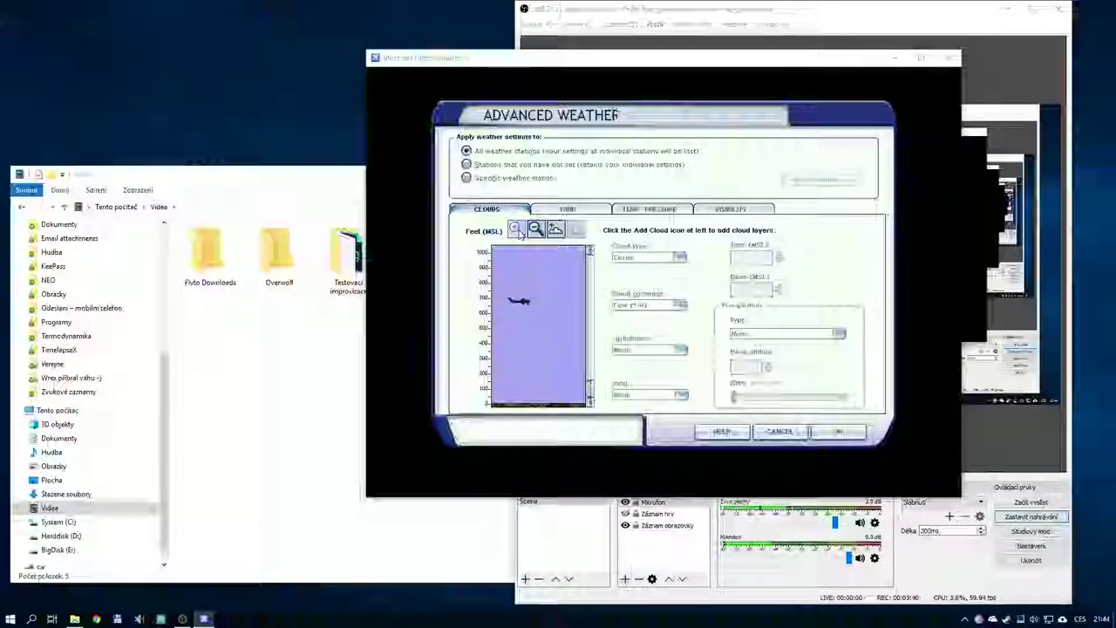
pyautogui.click(535, 228)
pyautogui.click(535, 229)
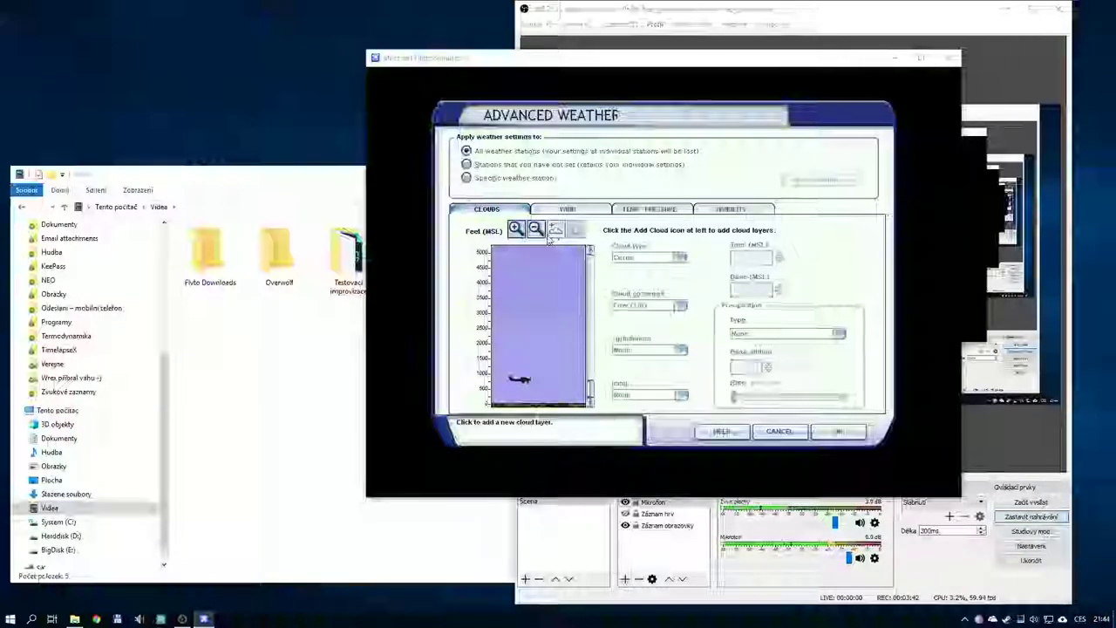
pyautogui.click(554, 229)
pyautogui.click(535, 228)
pyautogui.click(535, 229)
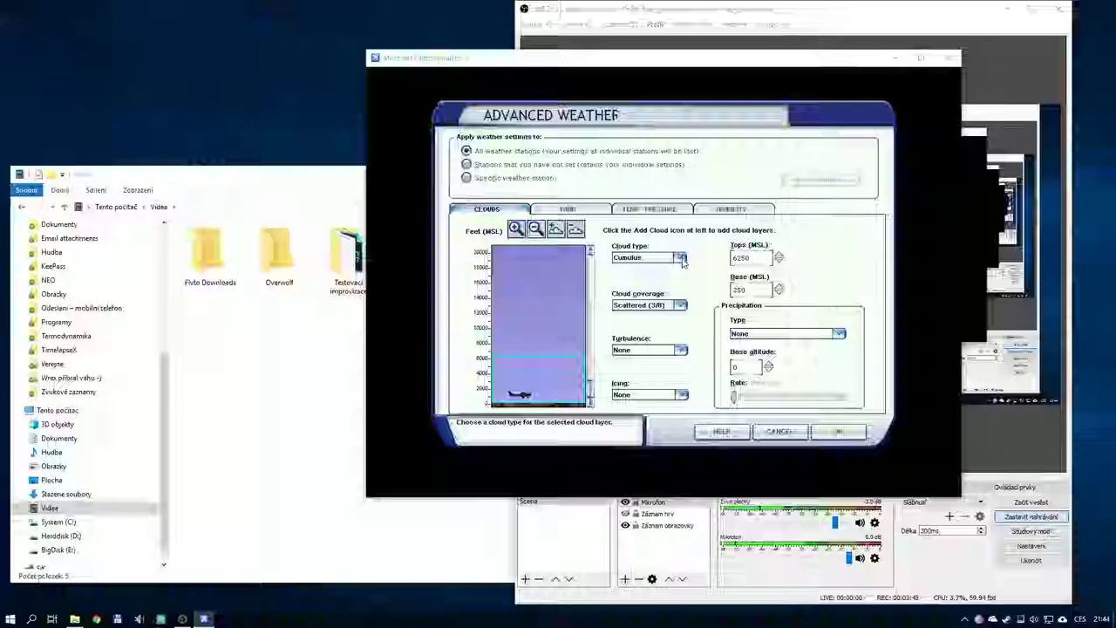
# Keep the lowest layer as cumulus and set Broken (5/8) coverage, Light turbulence, Light icing and Snow precipitation.
pyautogui.click(680, 258)
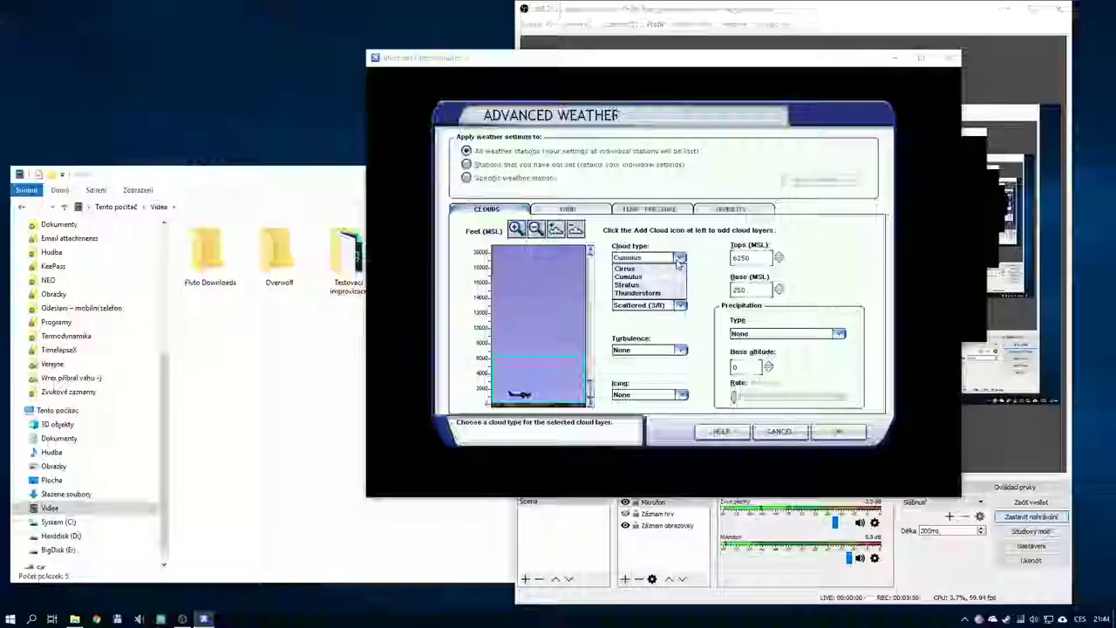
pyautogui.click(725, 316)
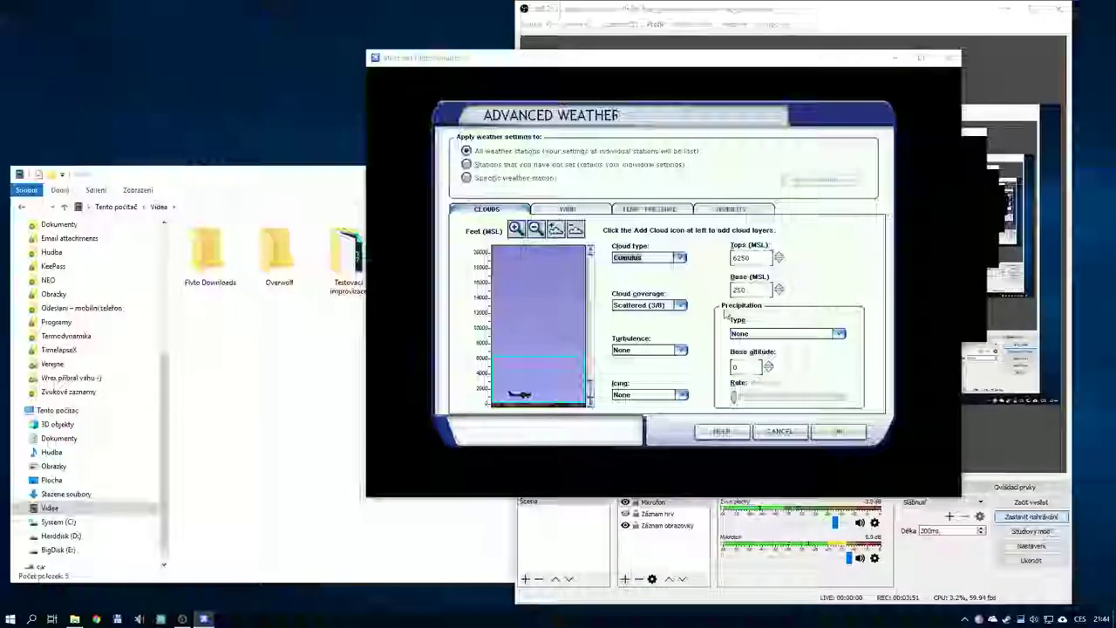
pyautogui.click(680, 305)
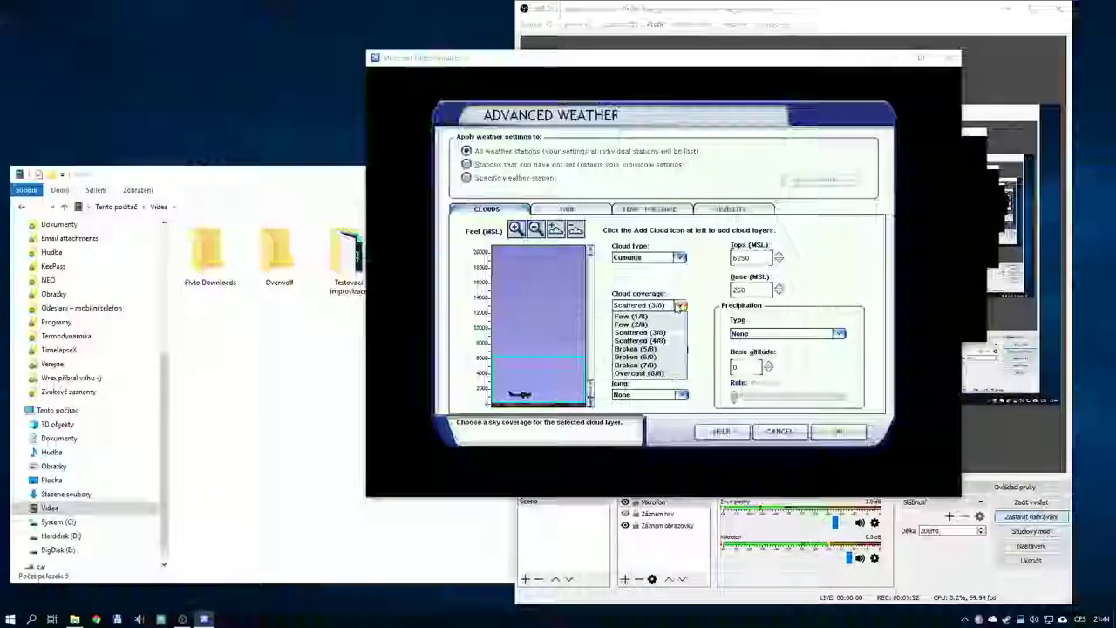
pyautogui.click(668, 348)
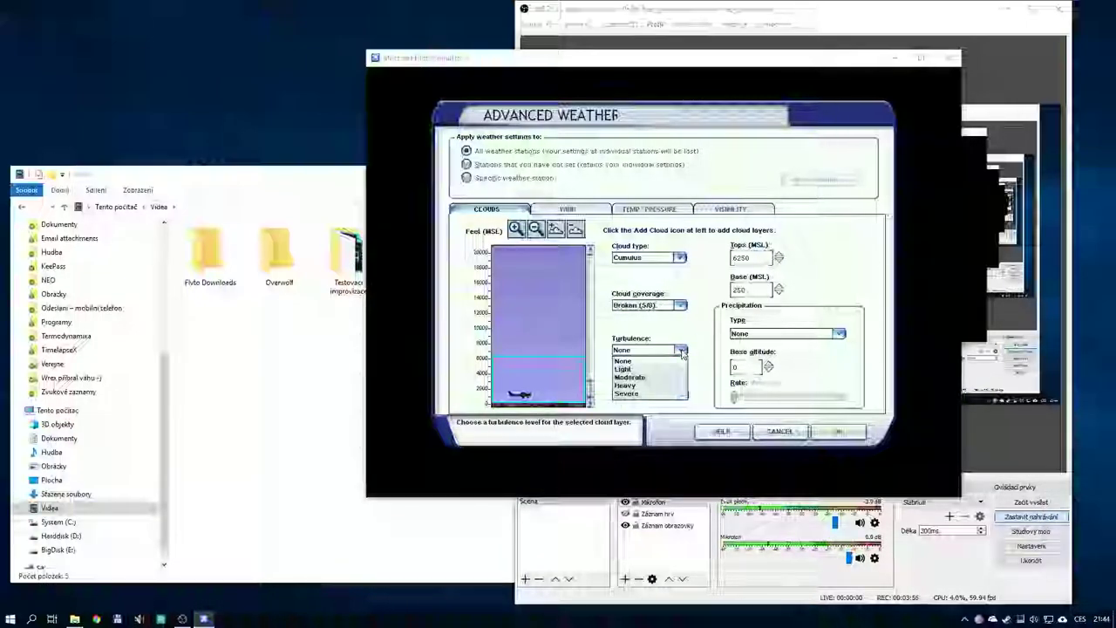
pyautogui.click(660, 377)
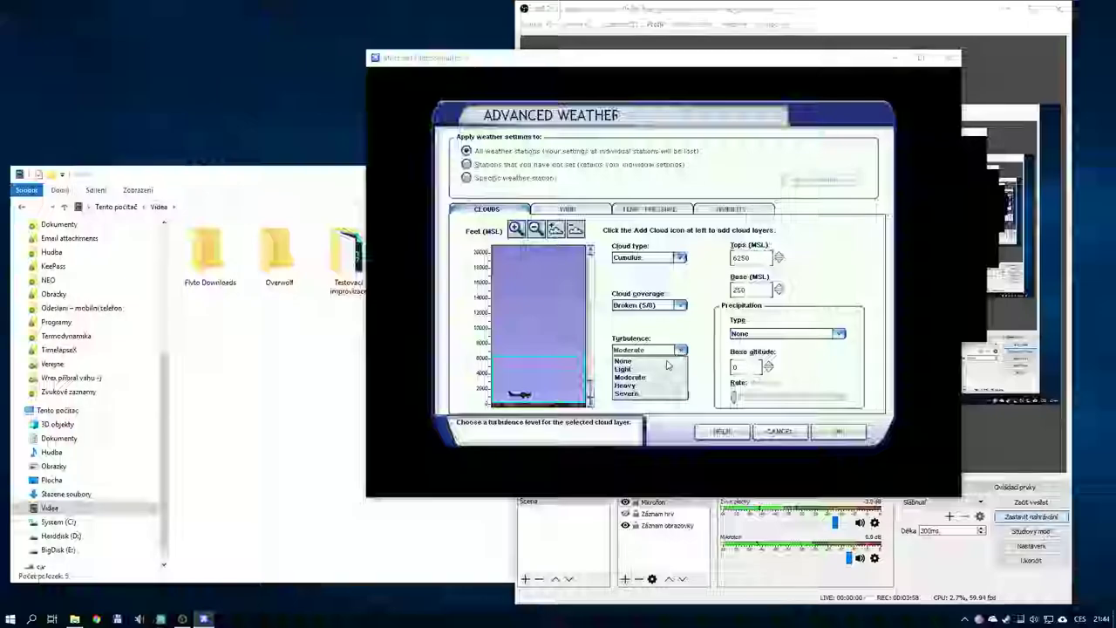
pyautogui.click(683, 394)
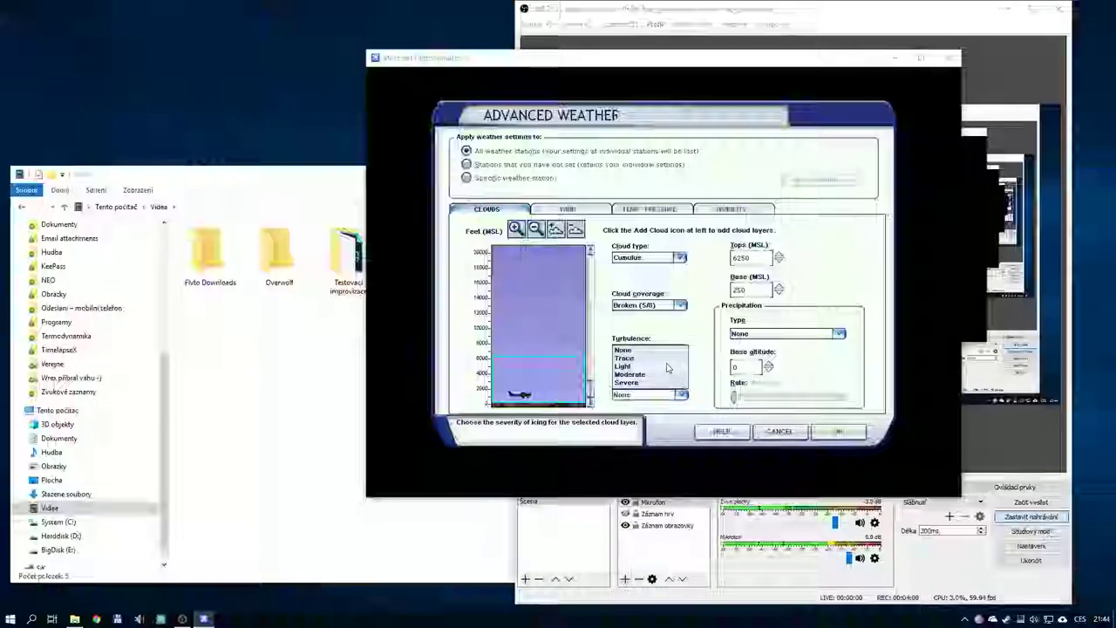
pyautogui.click(668, 366)
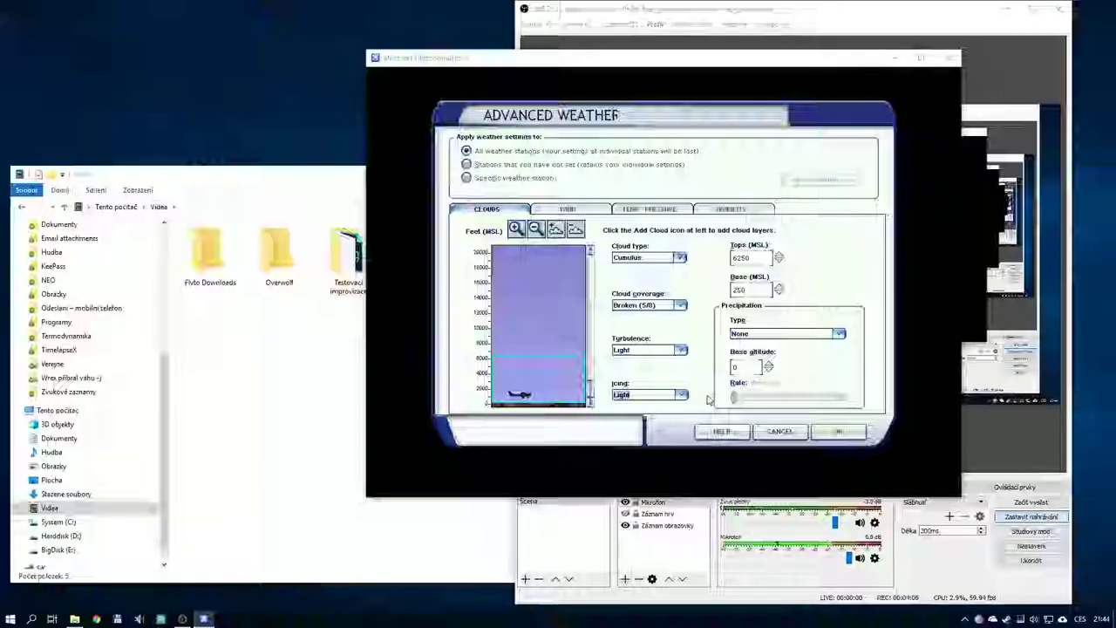
pyautogui.click(840, 335)
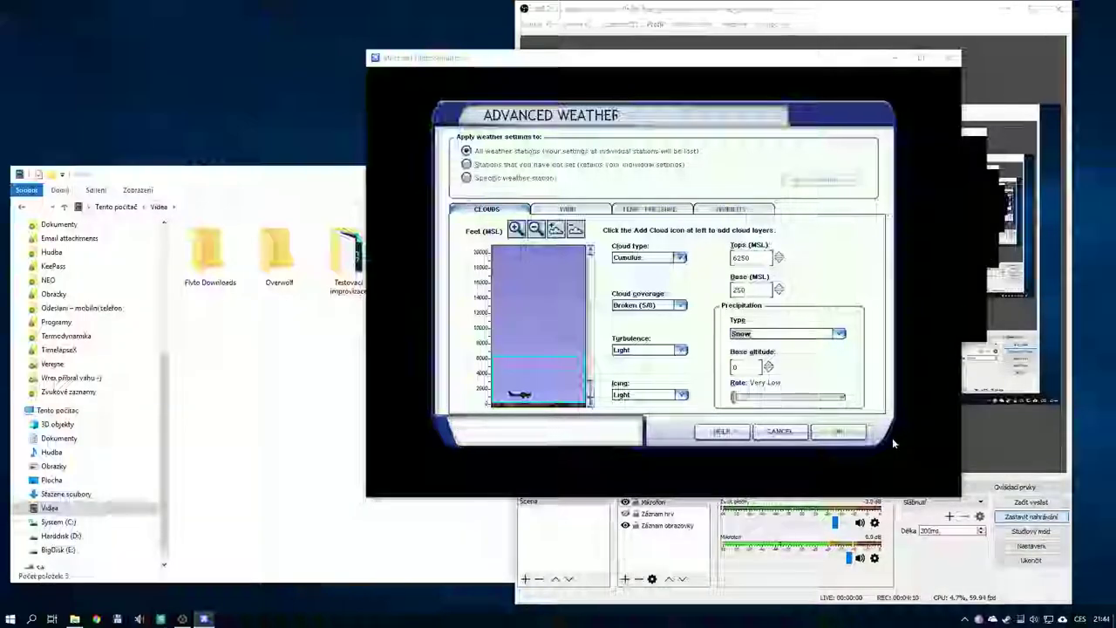
# Add a second cloud layer from 7000 ft to 16000 ft and set its cloud type to Thunderstorm.
pyautogui.click(555, 229)
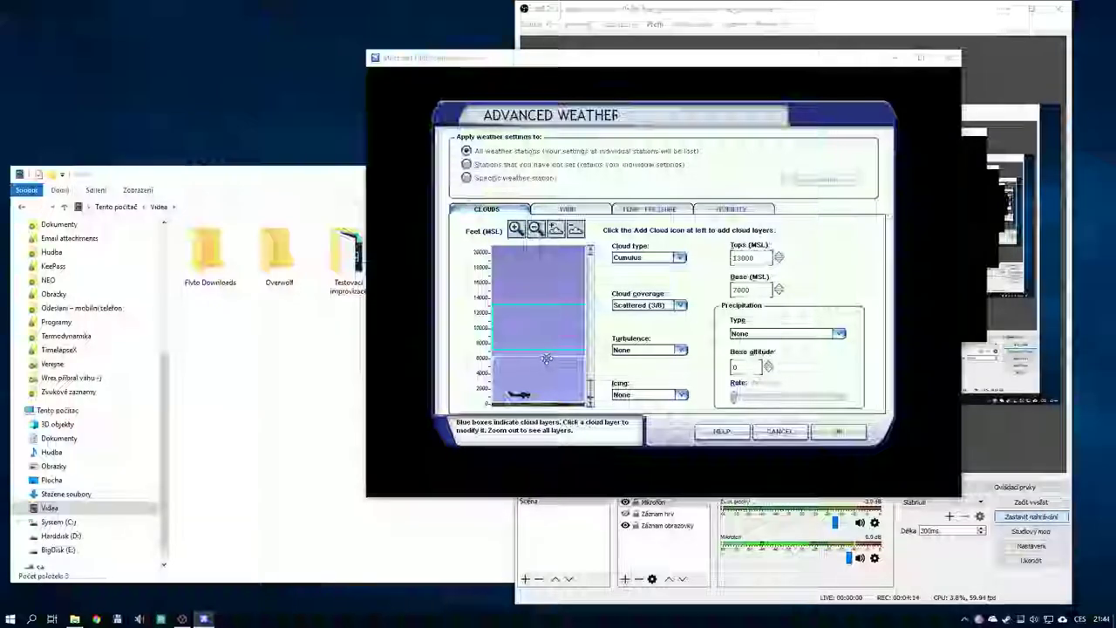
pyautogui.moveTo(540, 302); pyautogui.dragTo(541, 296)
pyautogui.click(679, 258)
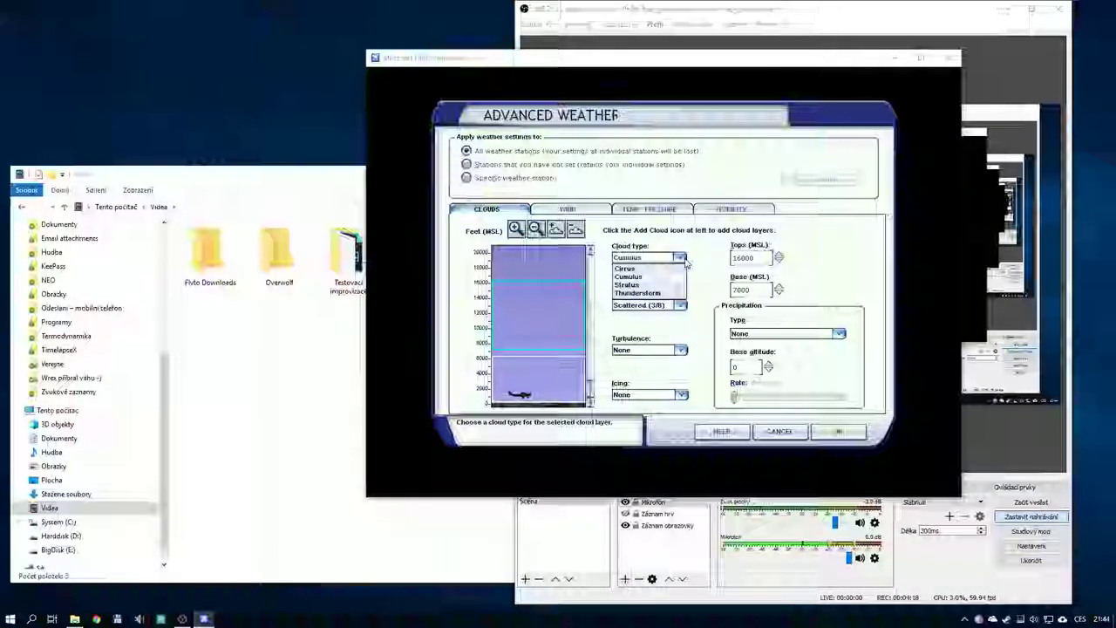
pyautogui.click(641, 293)
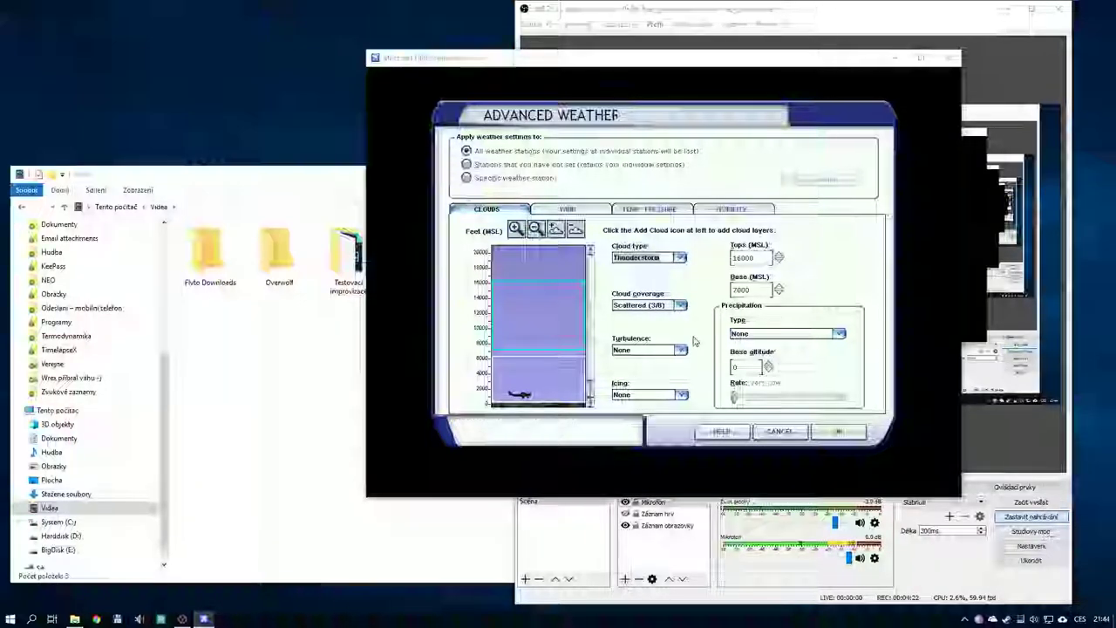
# Set the thunderstorm layer's turbulence and icing to Moderate and its precipitation type to Snow.
pyautogui.click(676, 350)
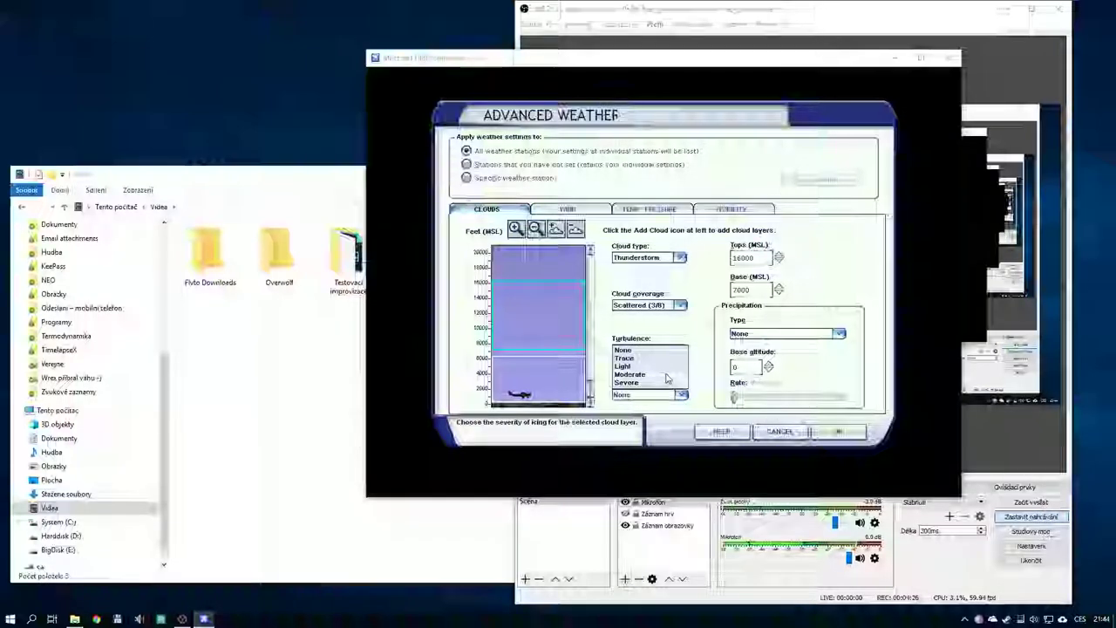
pyautogui.click(629, 374)
pyautogui.click(838, 334)
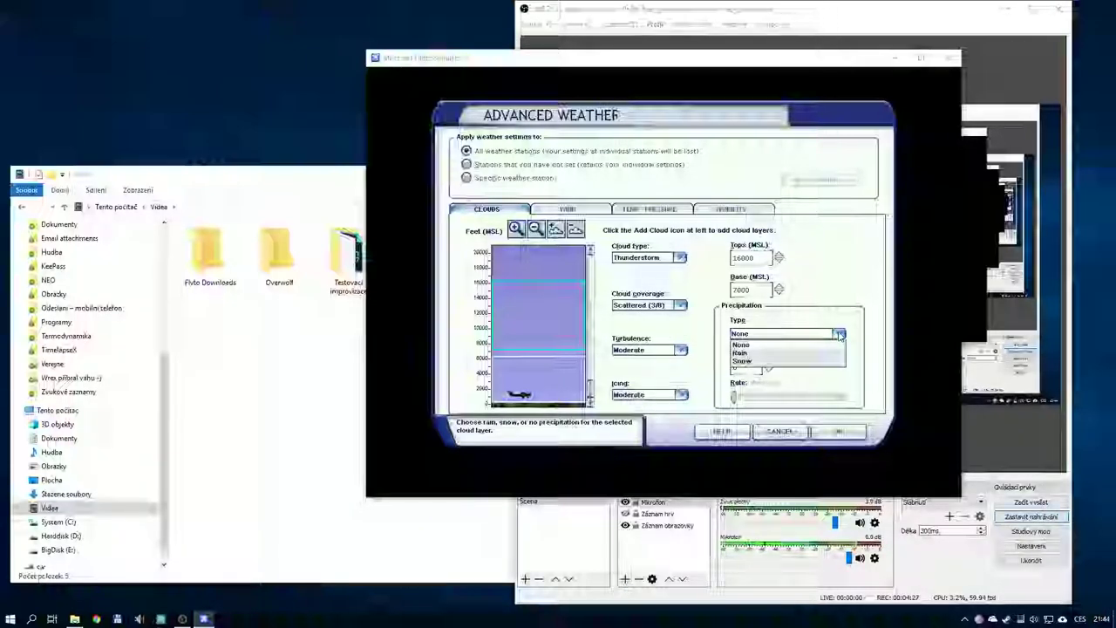
pyautogui.click(775, 360)
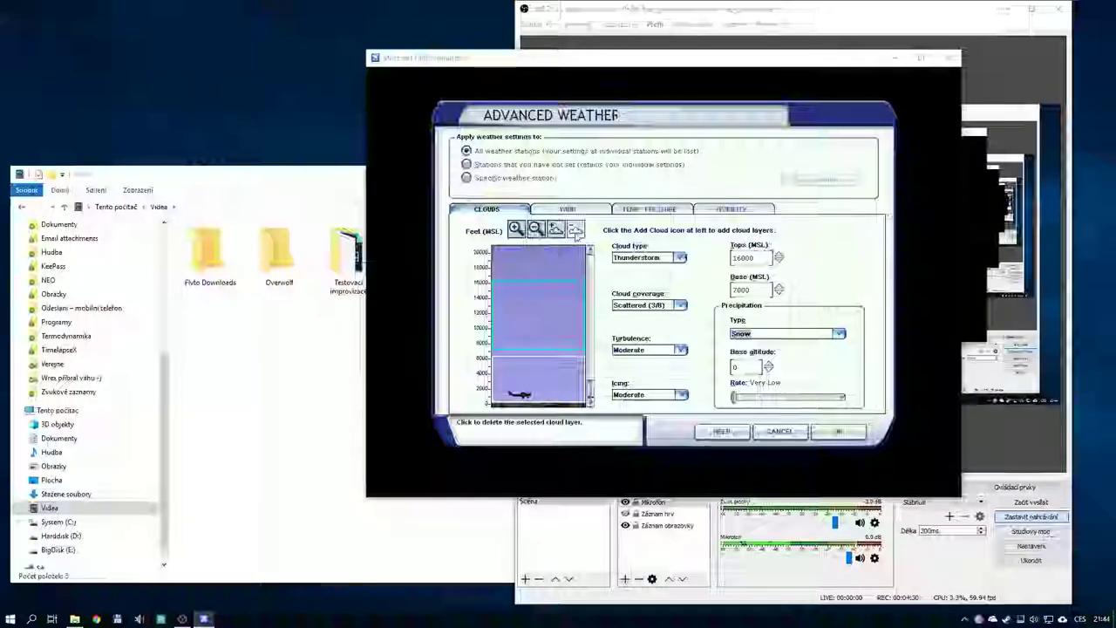
# Add a third cloud layer with its base at 20000 ft and tops at 26000 ft, and set its cloud type to Stratus.
pyautogui.click(553, 232)
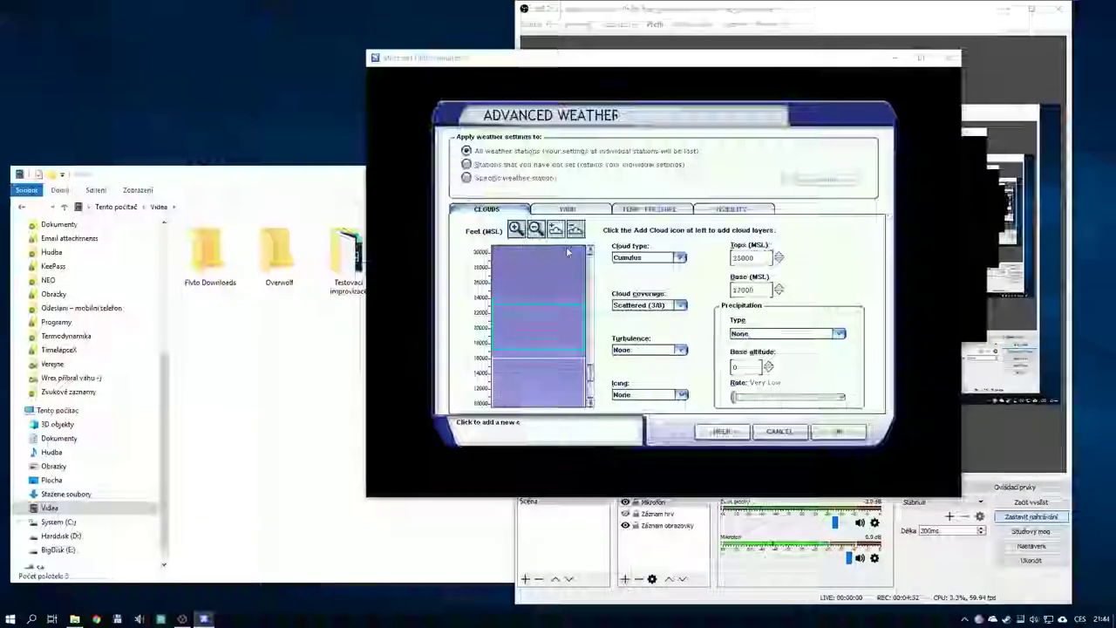
pyautogui.moveTo(542, 324); pyautogui.dragTo(541, 302)
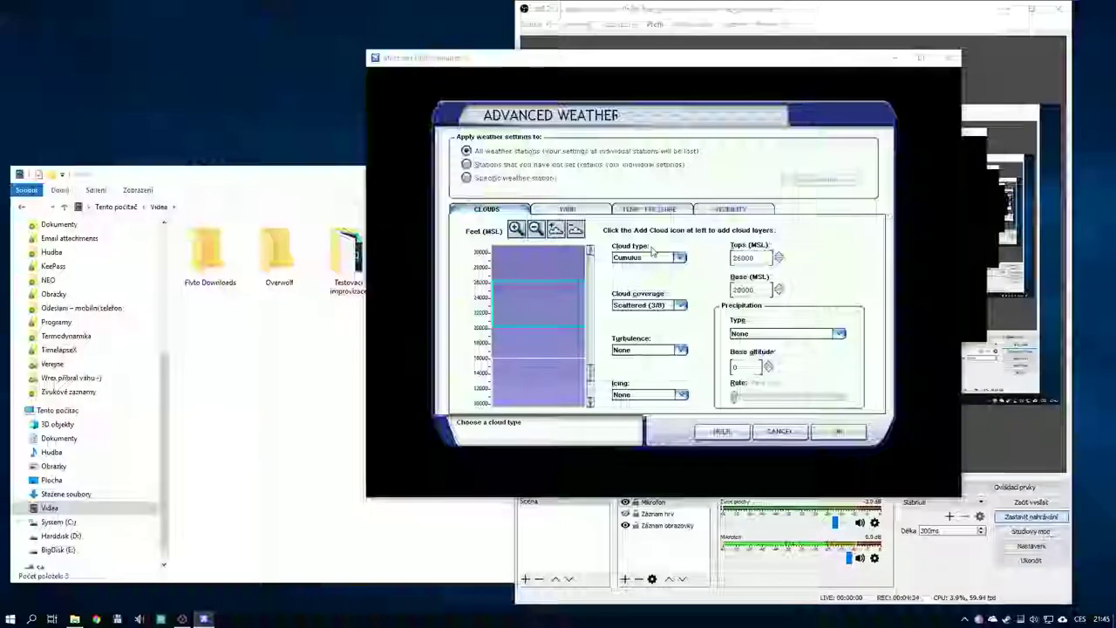
pyautogui.click(650, 258)
pyautogui.click(637, 285)
pyautogui.click(680, 257)
pyautogui.click(682, 259)
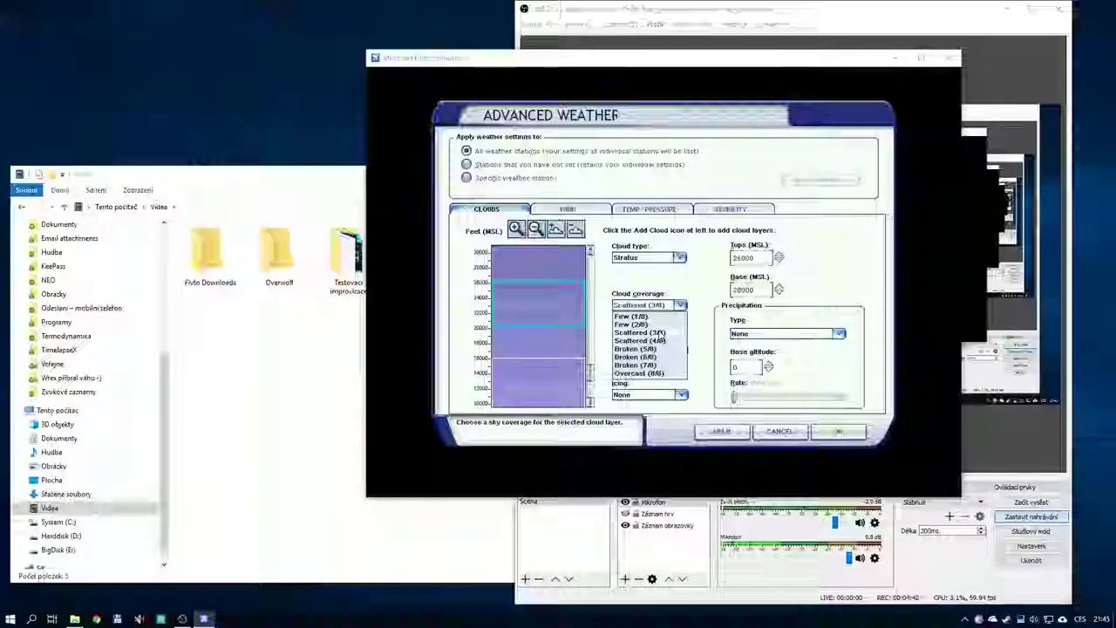
# Give the stratus layer Scattered (3/8) coverage and Moderate icing, keeping turbulence and precipitation at None.
pyautogui.click(660, 331)
pyautogui.click(683, 349)
pyautogui.click(760, 401)
pyautogui.click(667, 373)
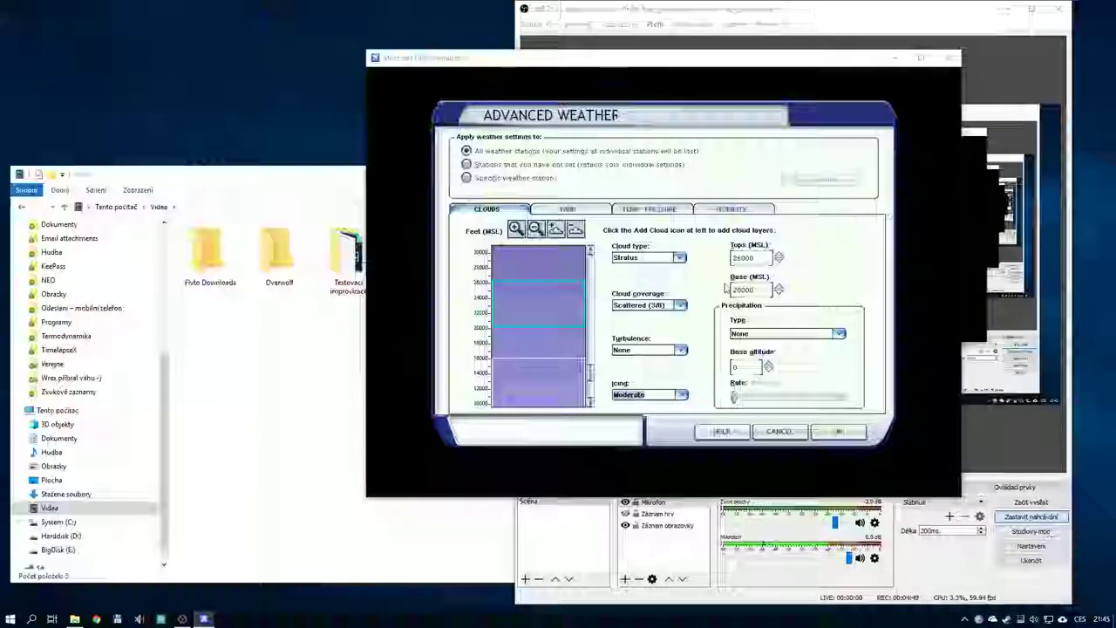
pyautogui.click(840, 337)
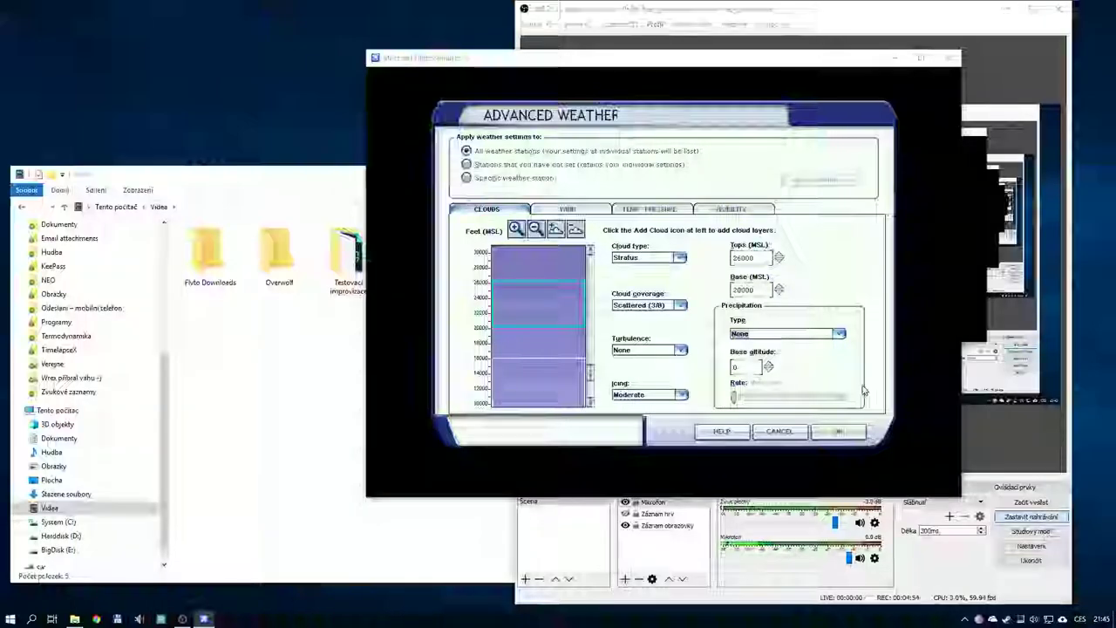
# Set the ground-level temperature to 20 °F and the dew point to 32 °F.
pyautogui.click(567, 208)
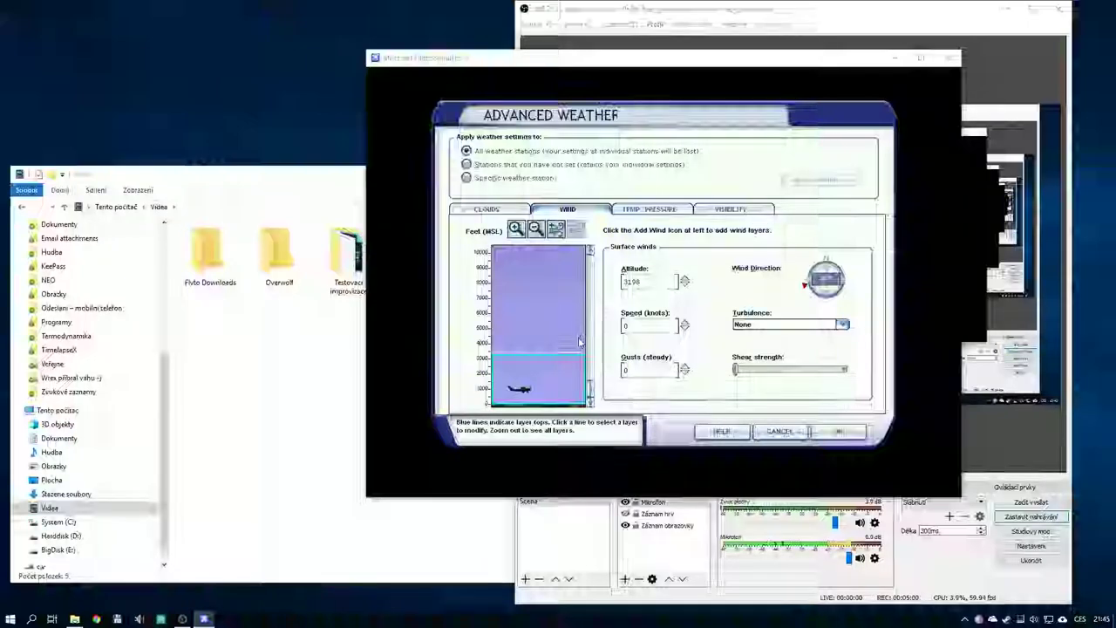
pyautogui.click(658, 210)
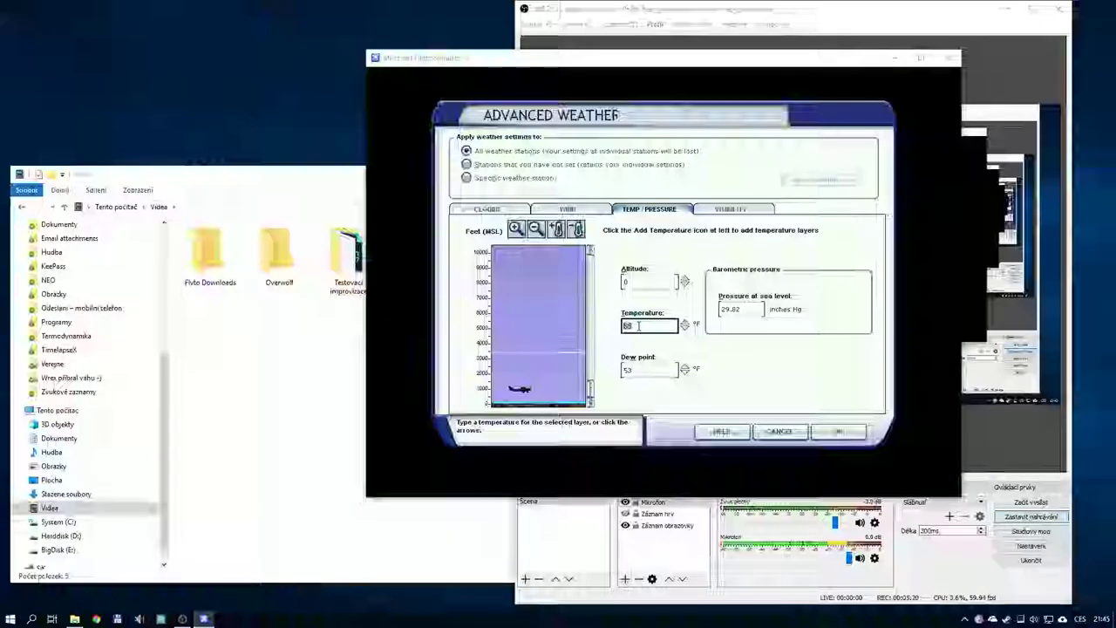
pyautogui.write('20')
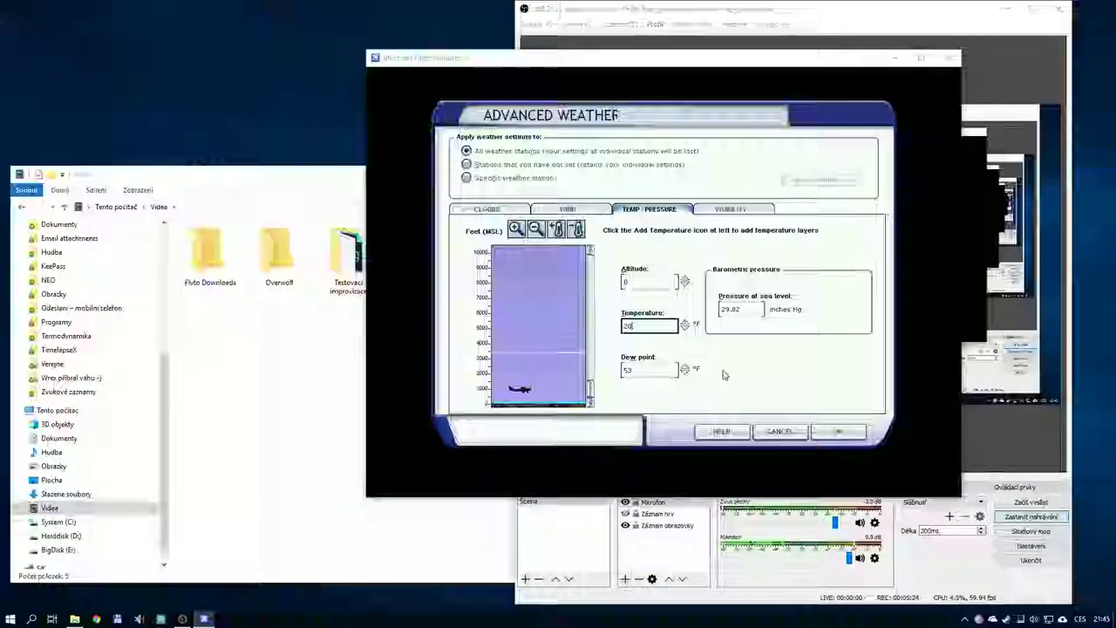
pyautogui.press('Tab')
pyautogui.write('3')
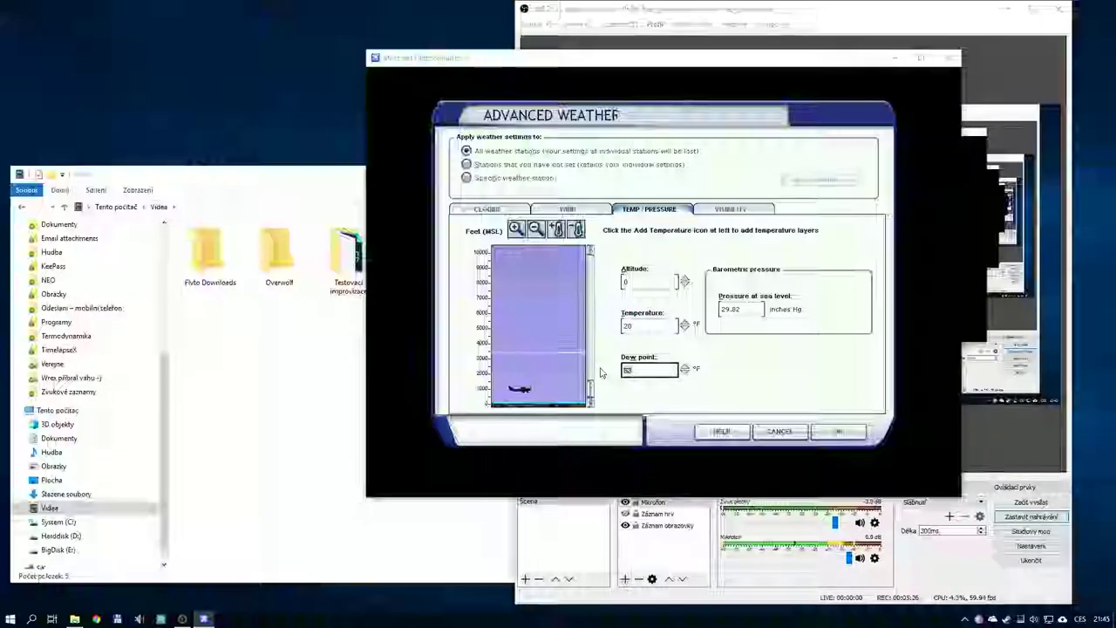
pyautogui.write('2')
# Set the visibility layer to 1/8 mi (0.2 km) with its tops at 10000 ft and base at 0.
pyautogui.click(737, 209)
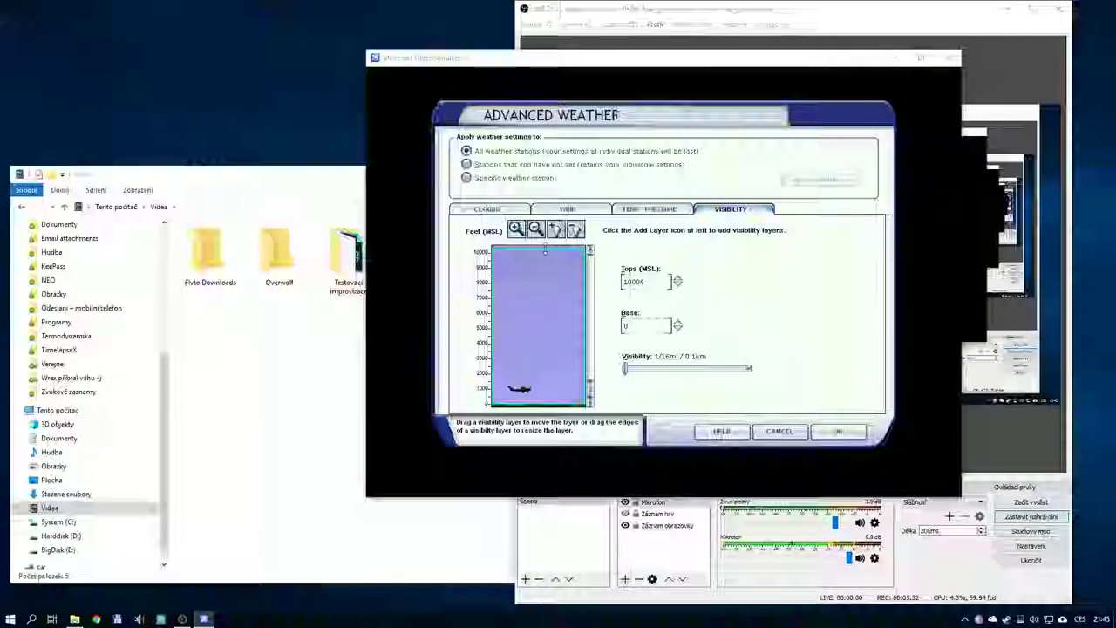
pyautogui.moveTo(541, 248); pyautogui.dragTo(545, 311)
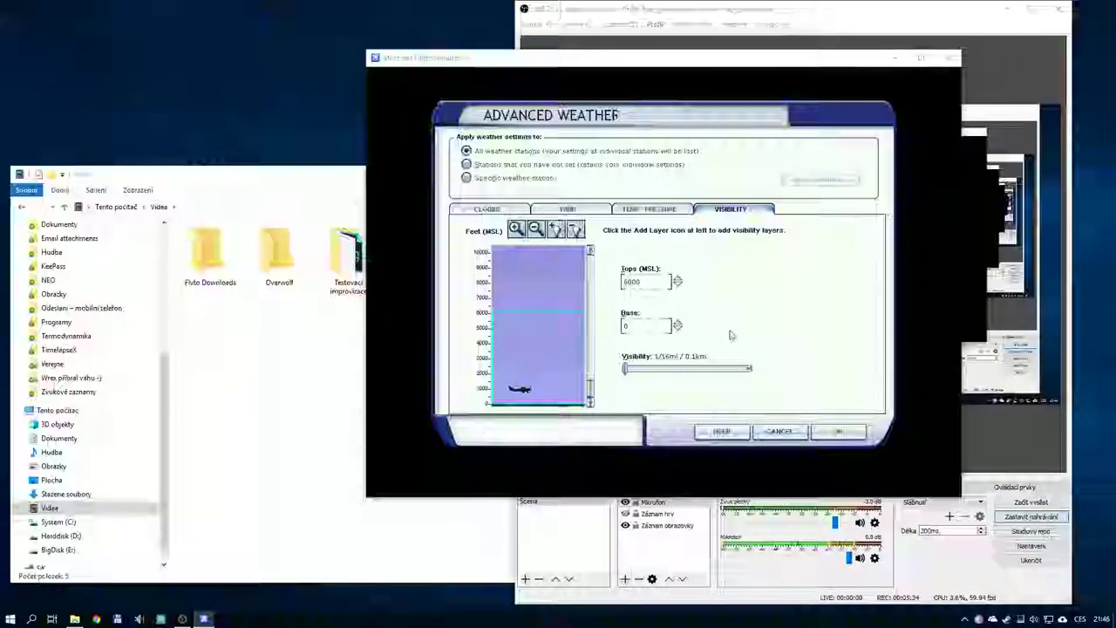
pyautogui.moveTo(632, 368); pyautogui.dragTo(751, 373)
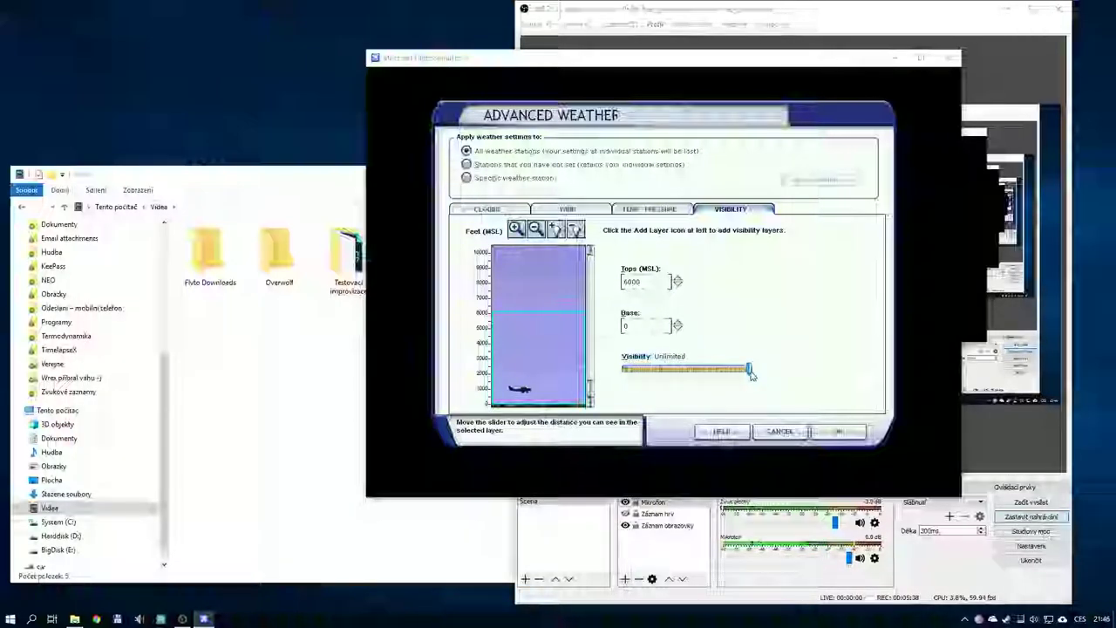
pyautogui.moveTo(664, 375); pyautogui.dragTo(637, 375)
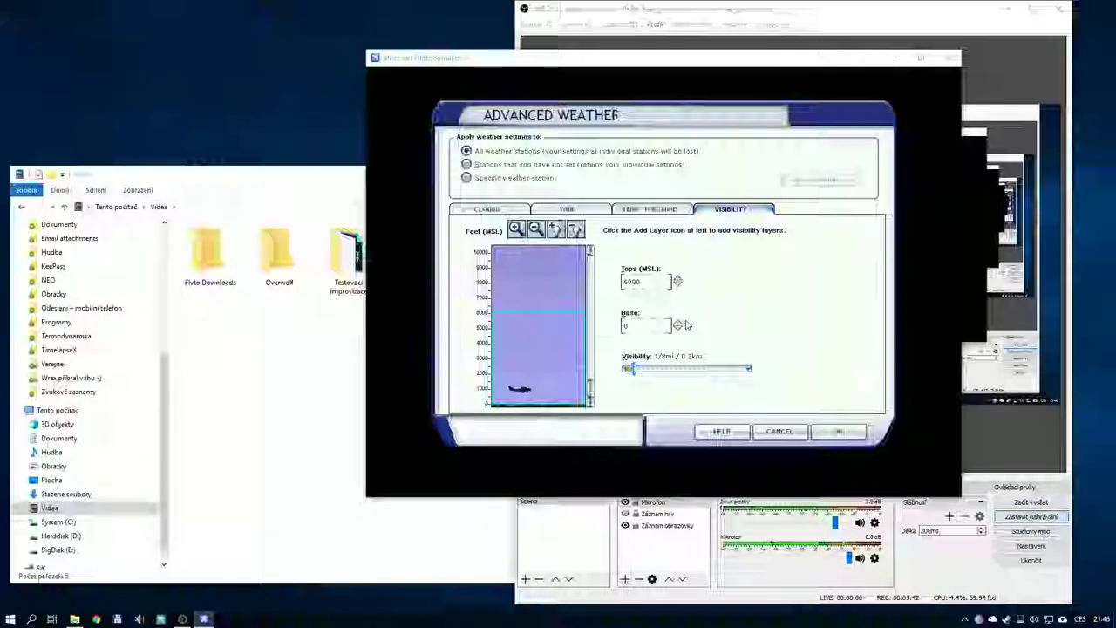
pyautogui.moveTo(524, 312); pyautogui.dragTo(536, 253)
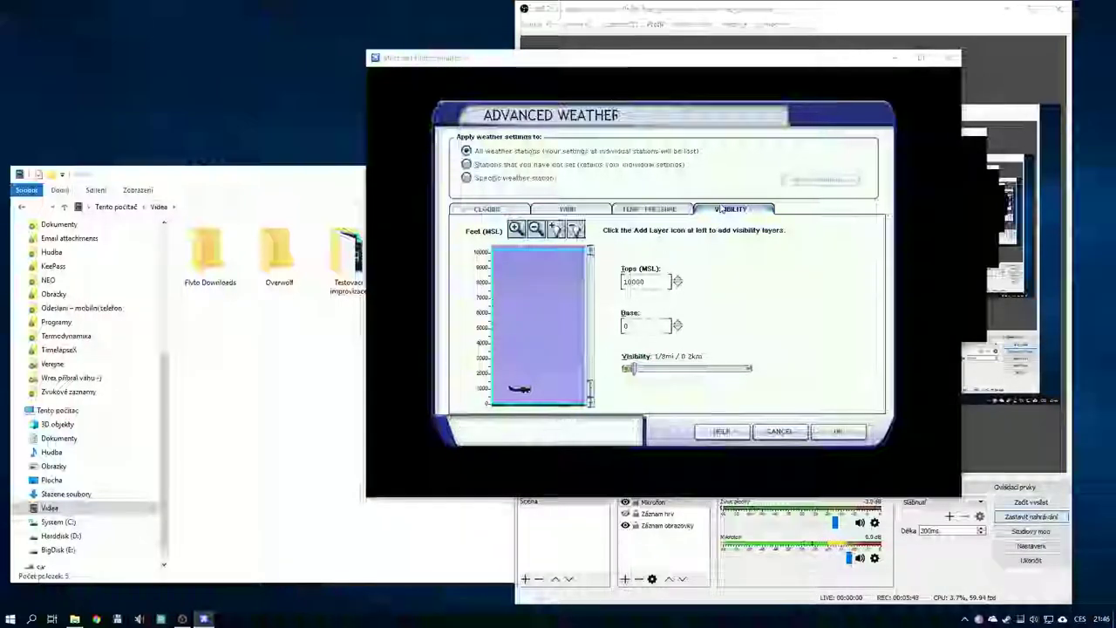
# Review the temperature and pressure, surface wind, shear strength and cloud layer settings.
pyautogui.click(652, 211)
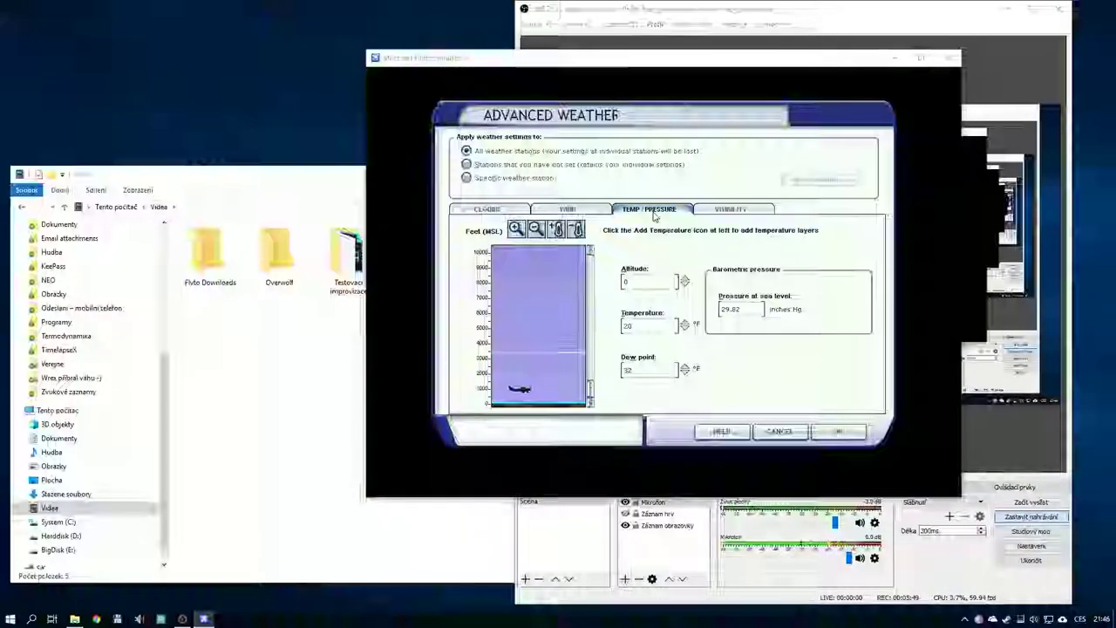
pyautogui.click(590, 213)
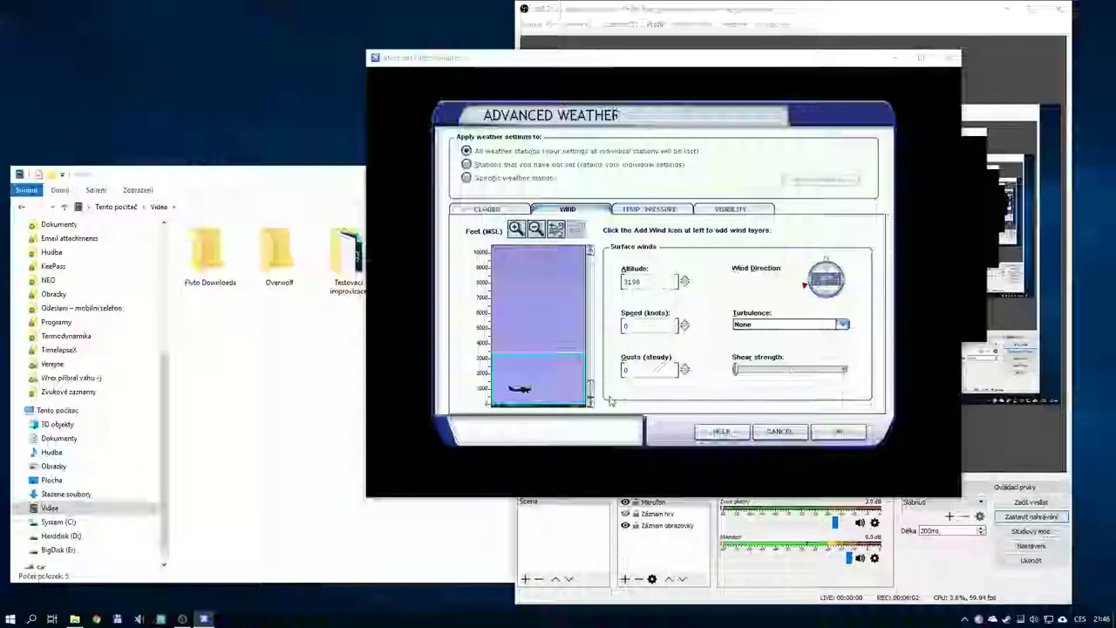
pyautogui.click(486, 209)
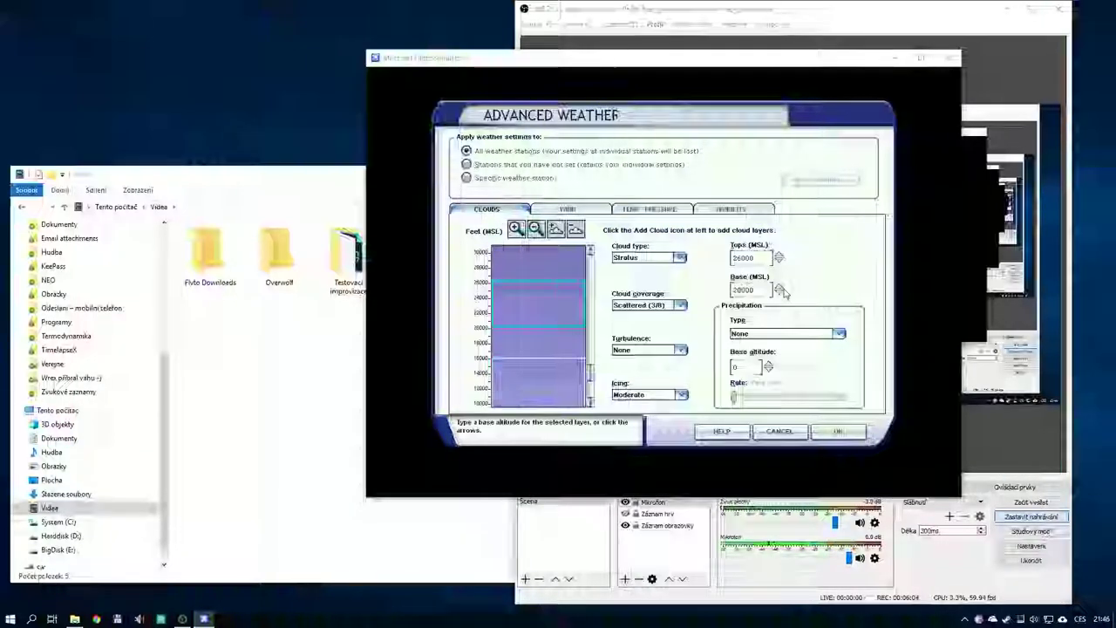
pyautogui.click(568, 210)
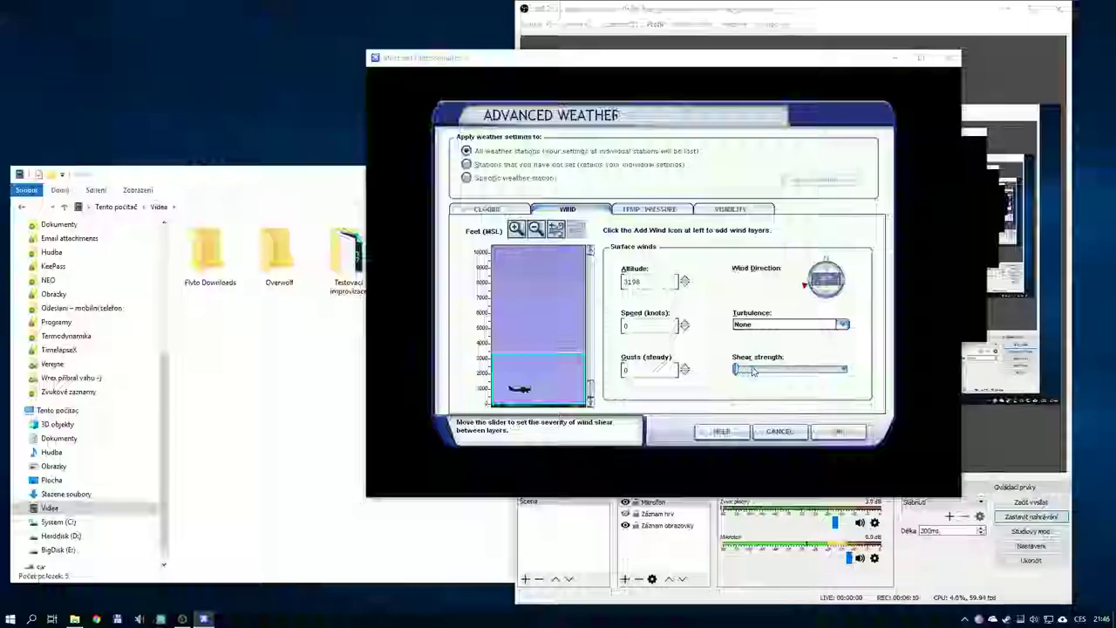
pyautogui.click(756, 371)
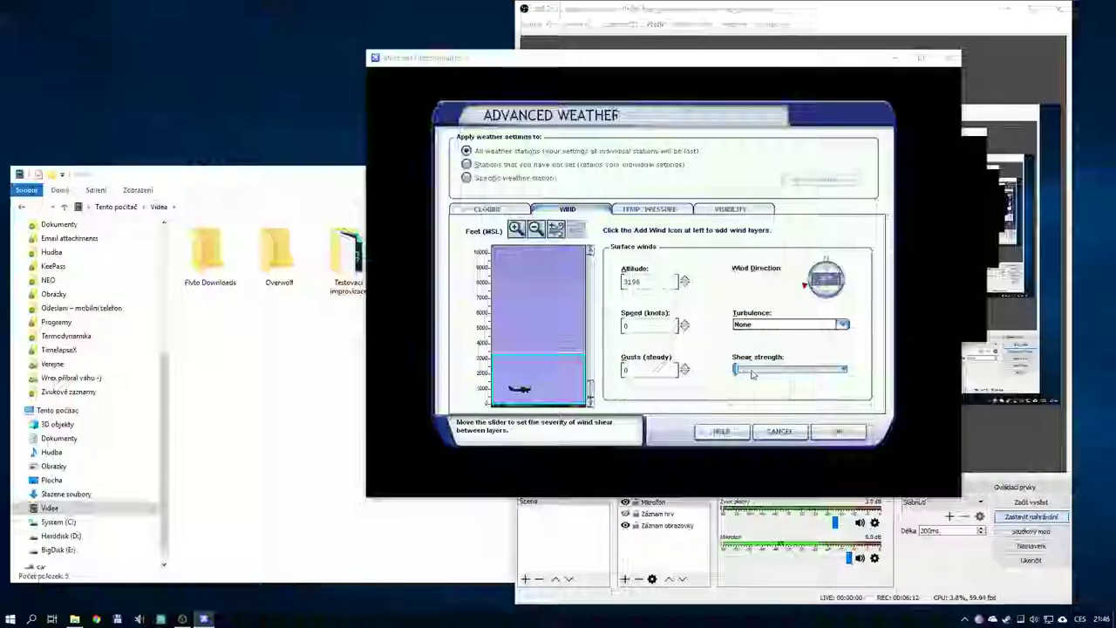
pyautogui.click(754, 372)
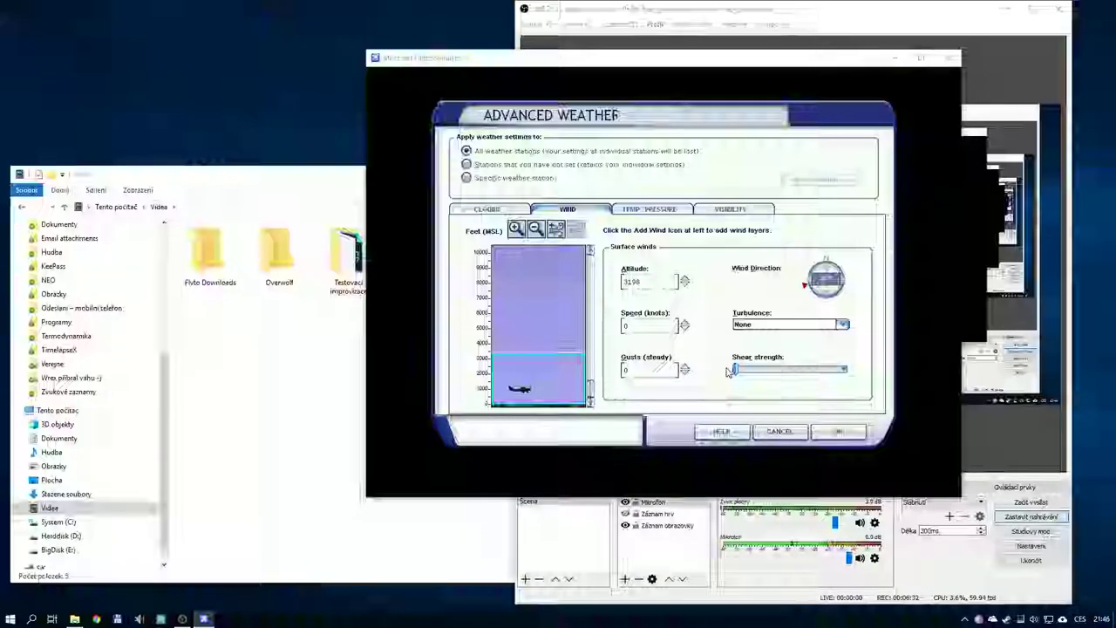
pyautogui.click(486, 209)
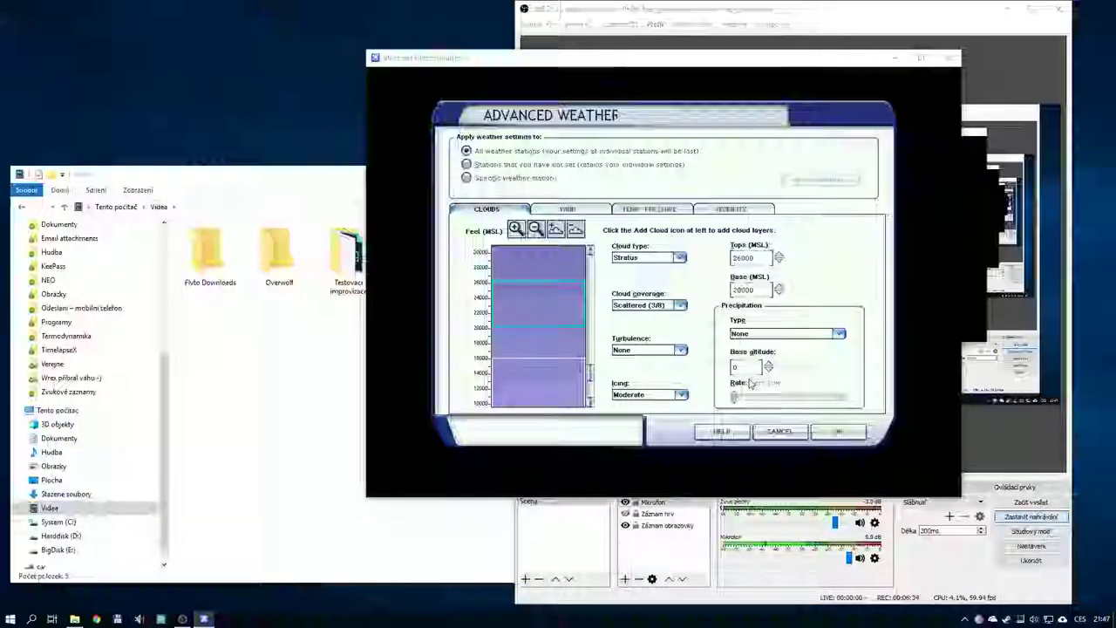
# Accept the advanced weather and the overall weather settings, and return to the cockpit.
pyautogui.click(837, 432)
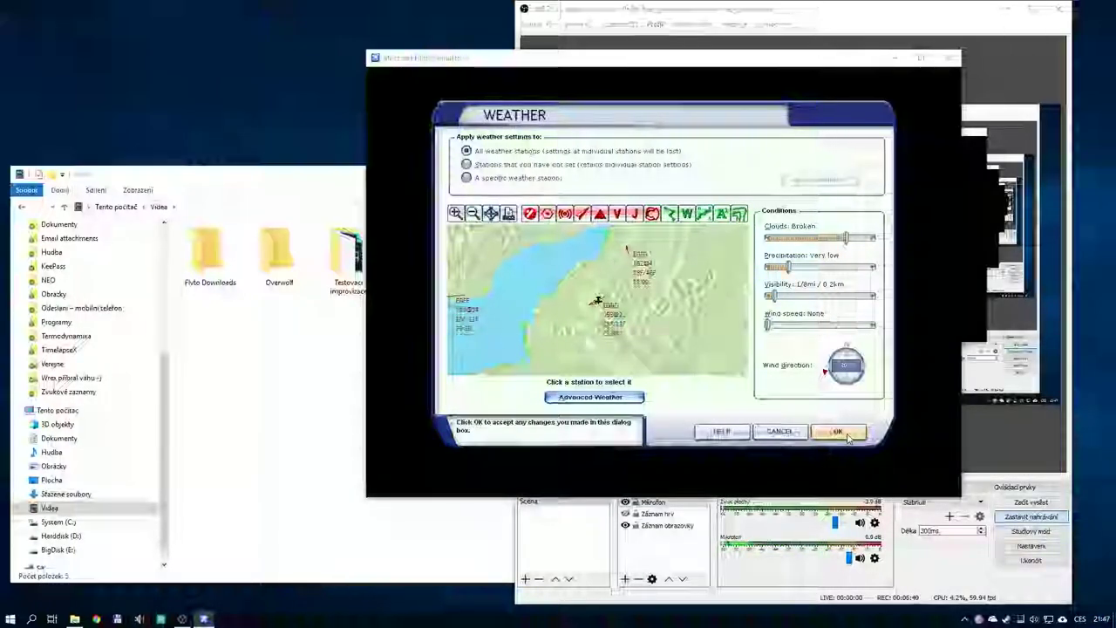
pyautogui.click(845, 435)
pyautogui.click(844, 434)
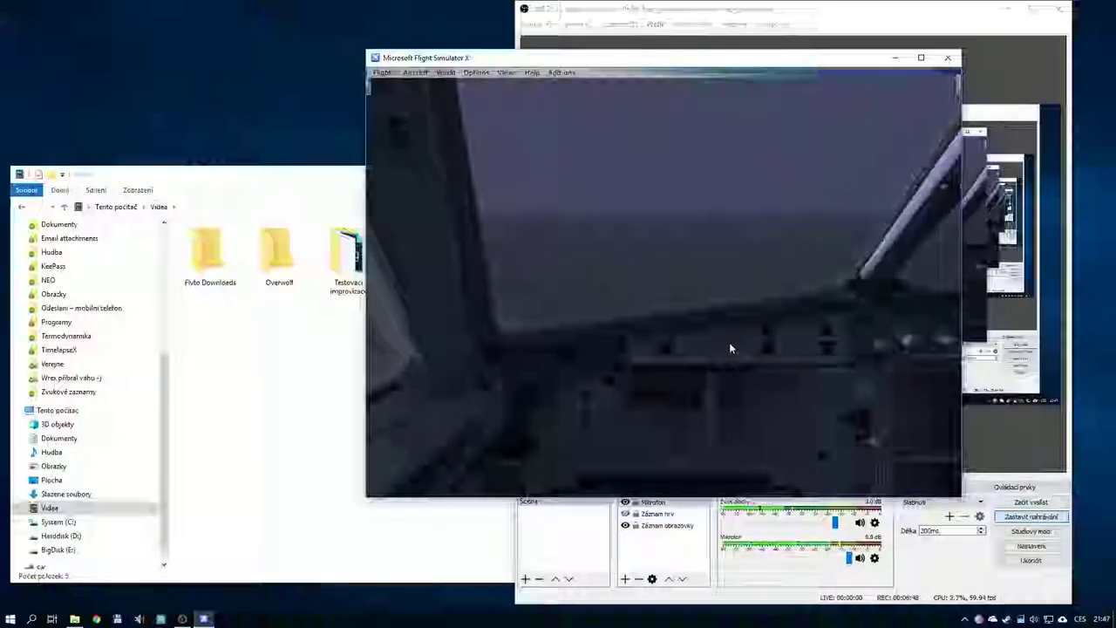
# Switch the simulator to full screen and back to windowed mode.
pyautogui.hotkey('alt', 'Return')
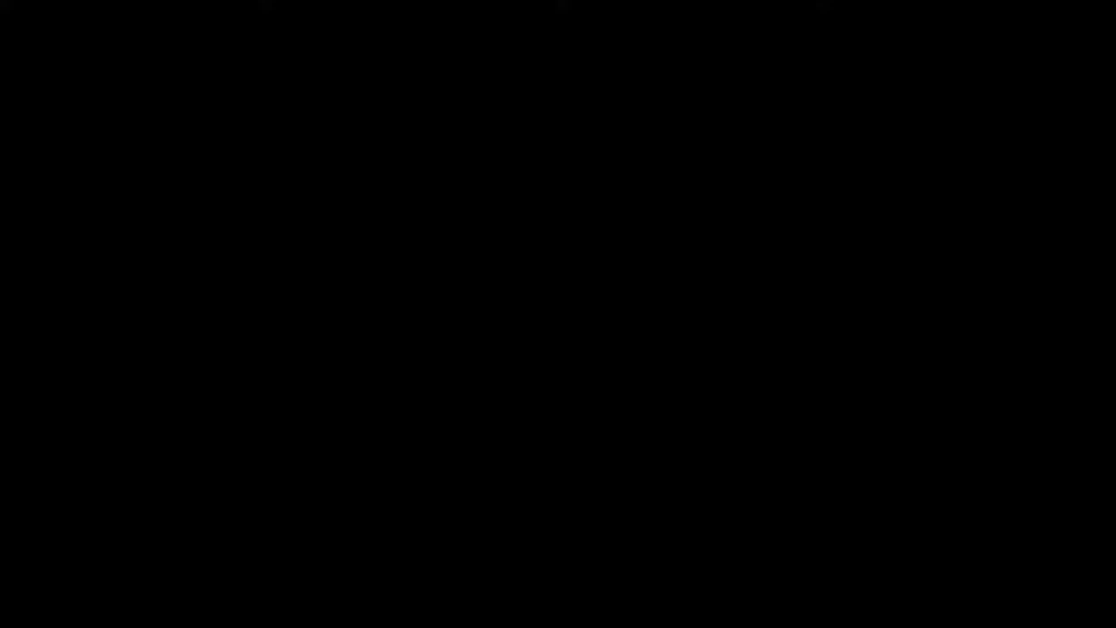
pyautogui.hotkey('alt', 'Return')
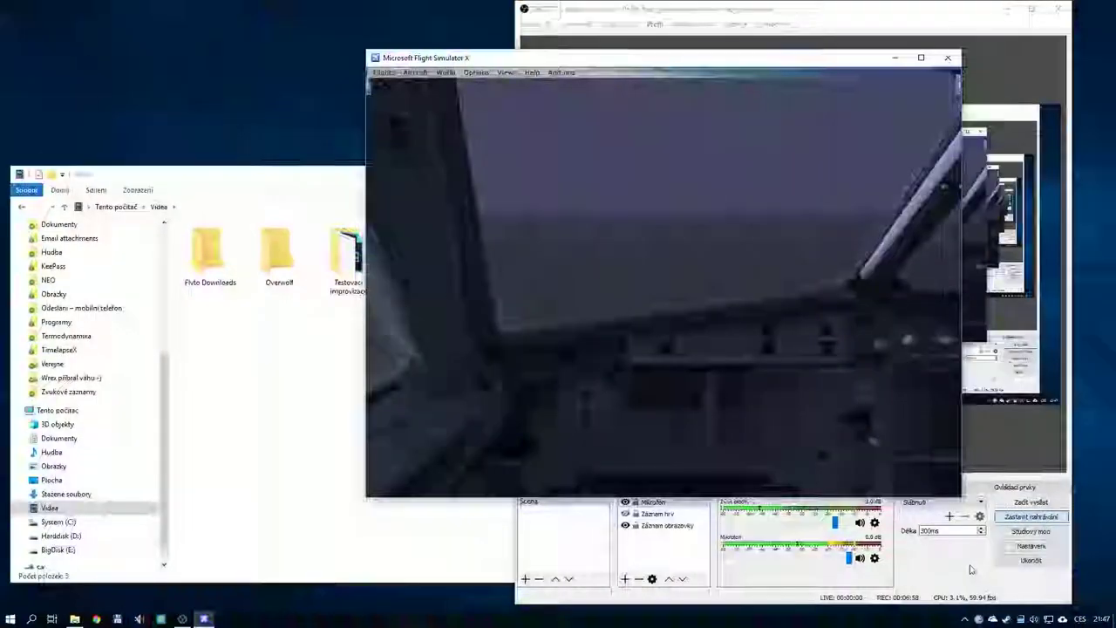